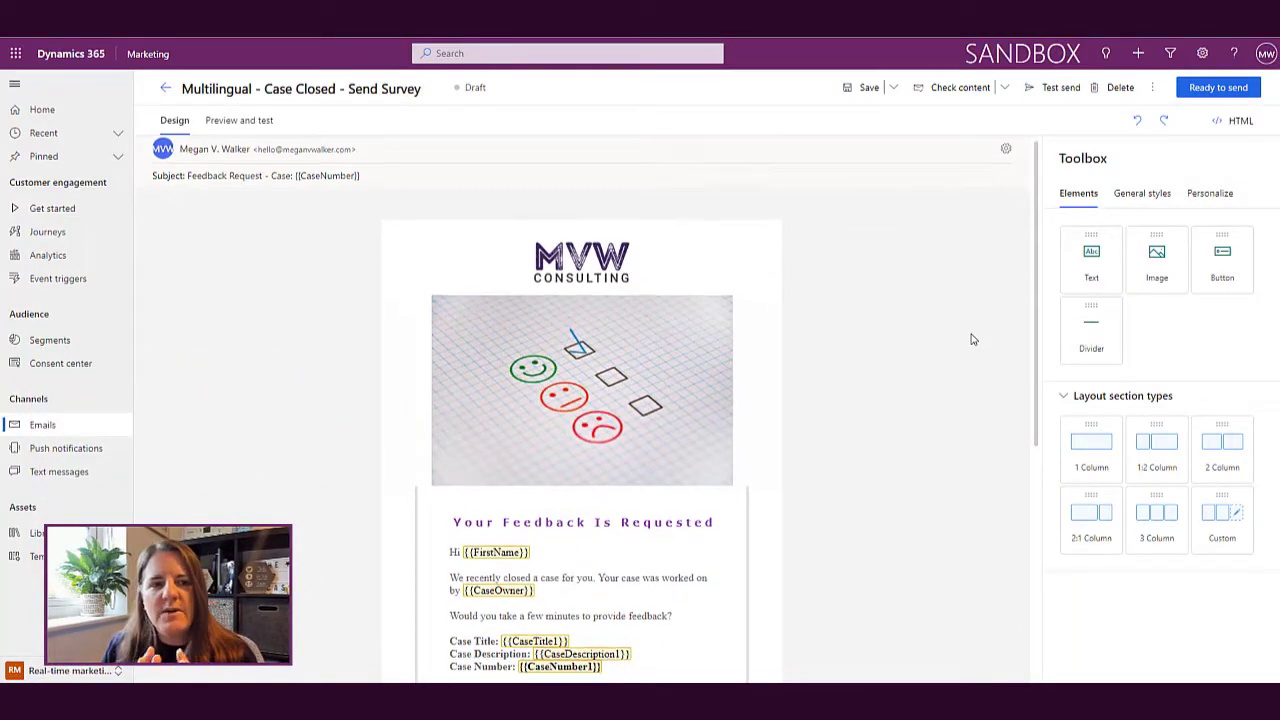
Step: Add an advanced personalization condition labelled 'Language' based on the contact's Preferred Language Name
{"action": "scroll", "coordinate": [745, 446], "scroll_direction": "down", "scroll_amount": 1}
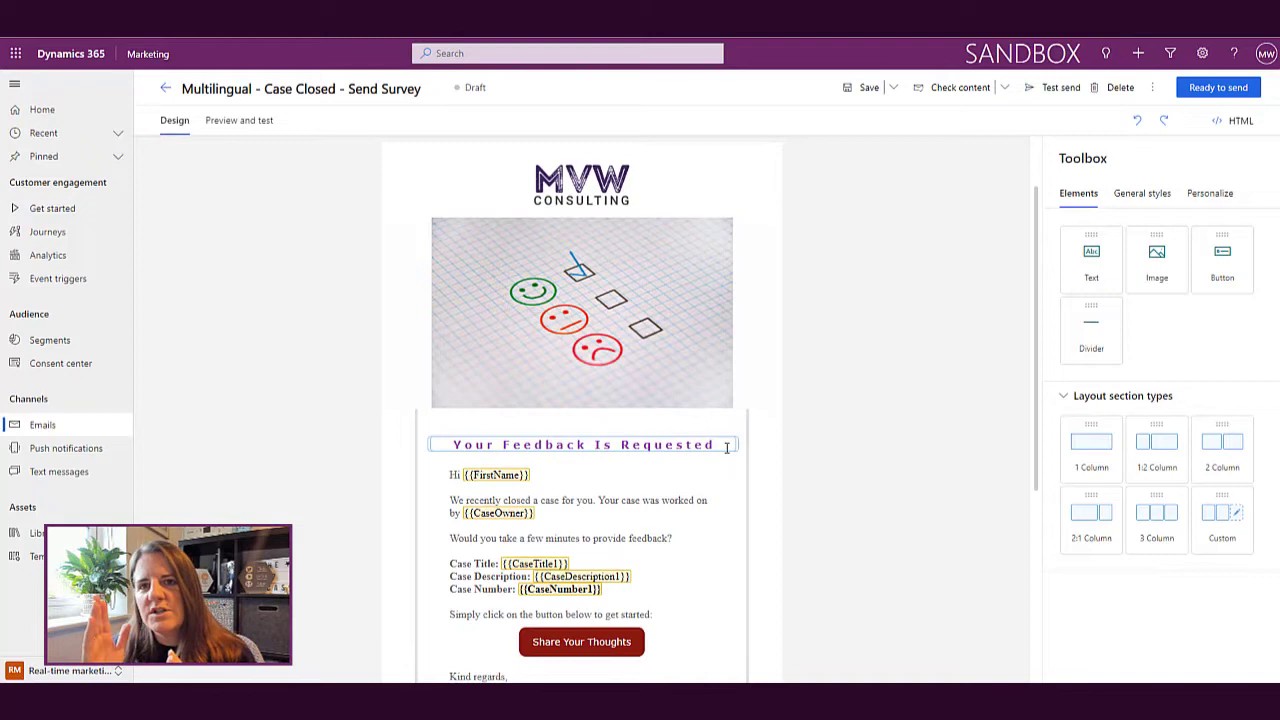
{"action": "left_click", "coordinate": [1203, 196]}
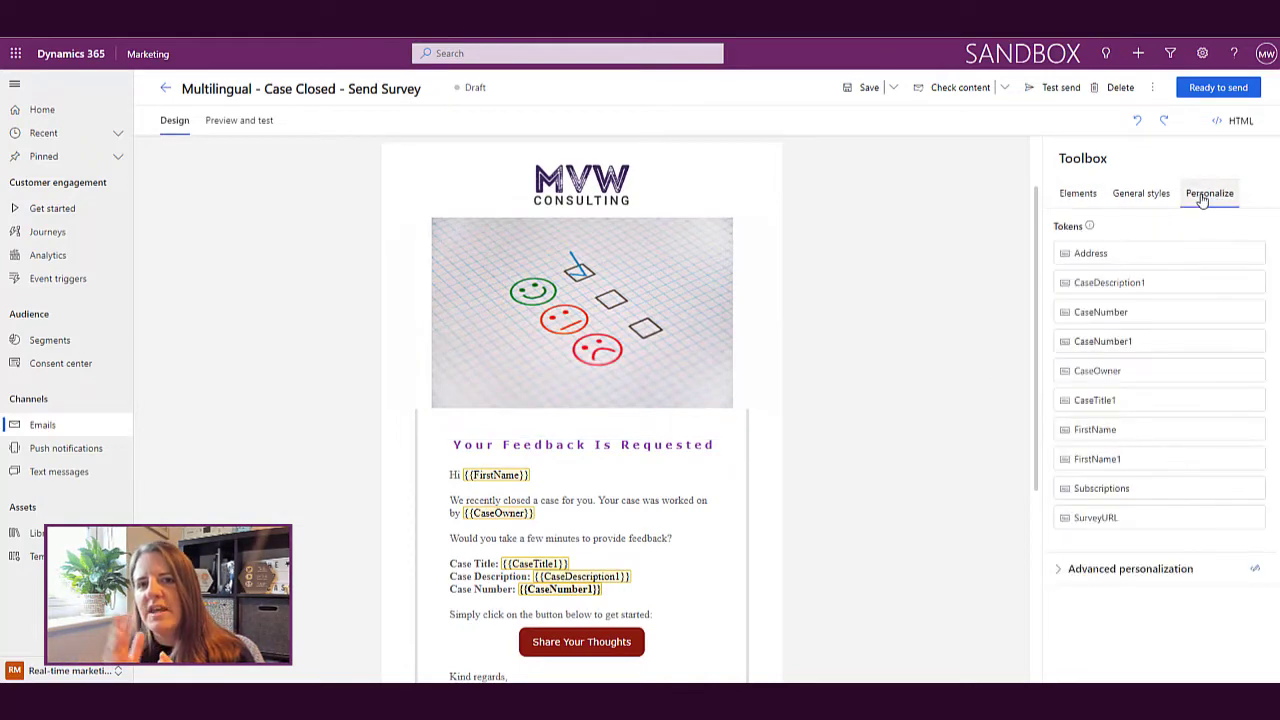
{"action": "left_click", "coordinate": [1181, 571]}
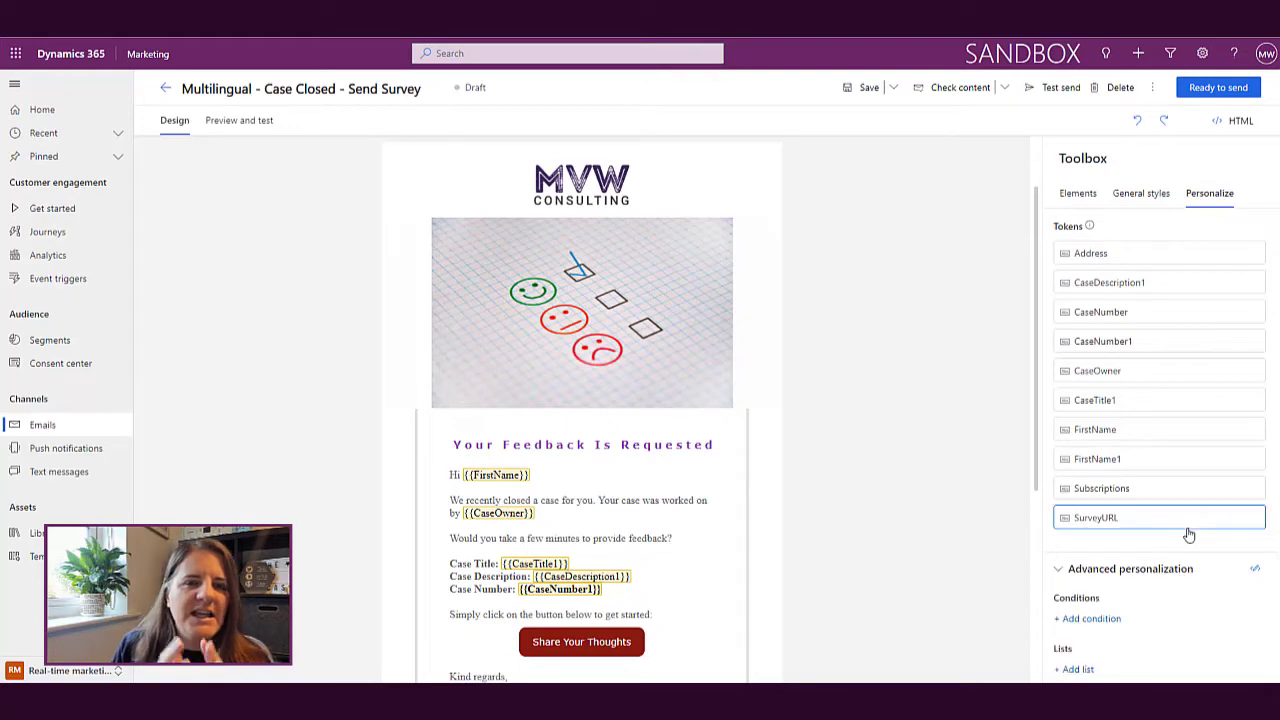
{"action": "left_click", "coordinate": [1104, 620]}
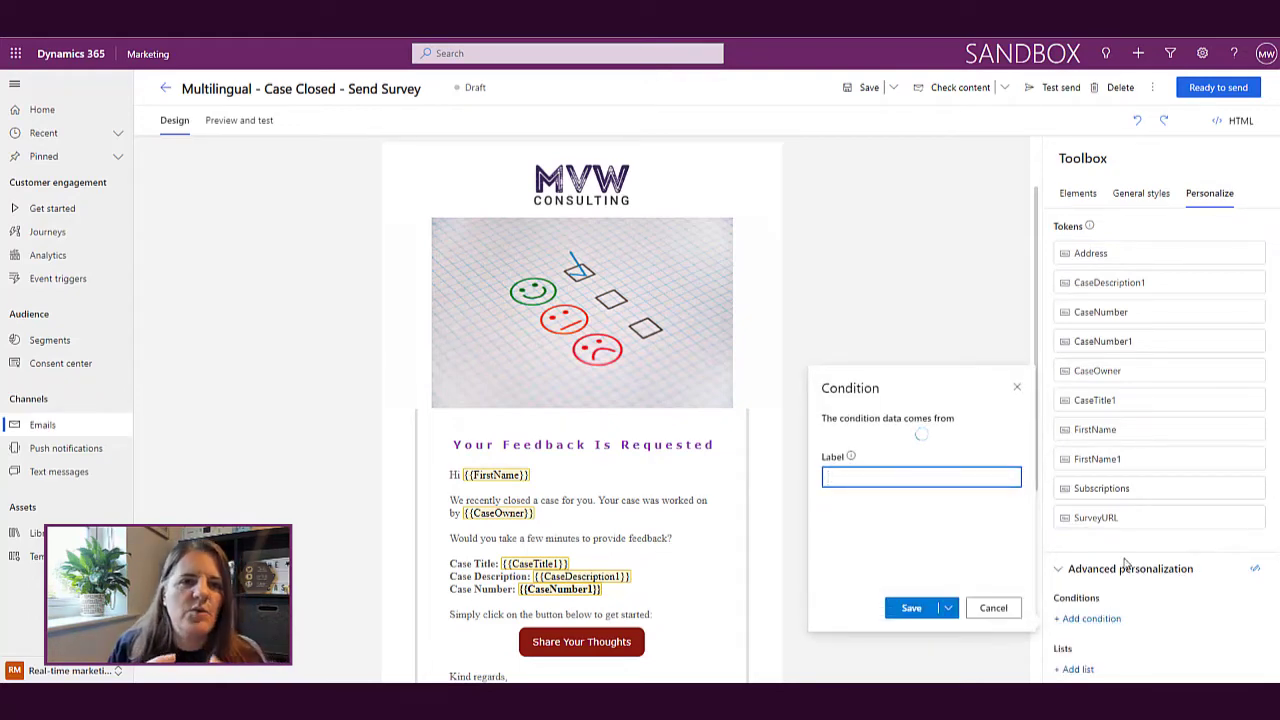
{"action": "type", "text": "Language"}
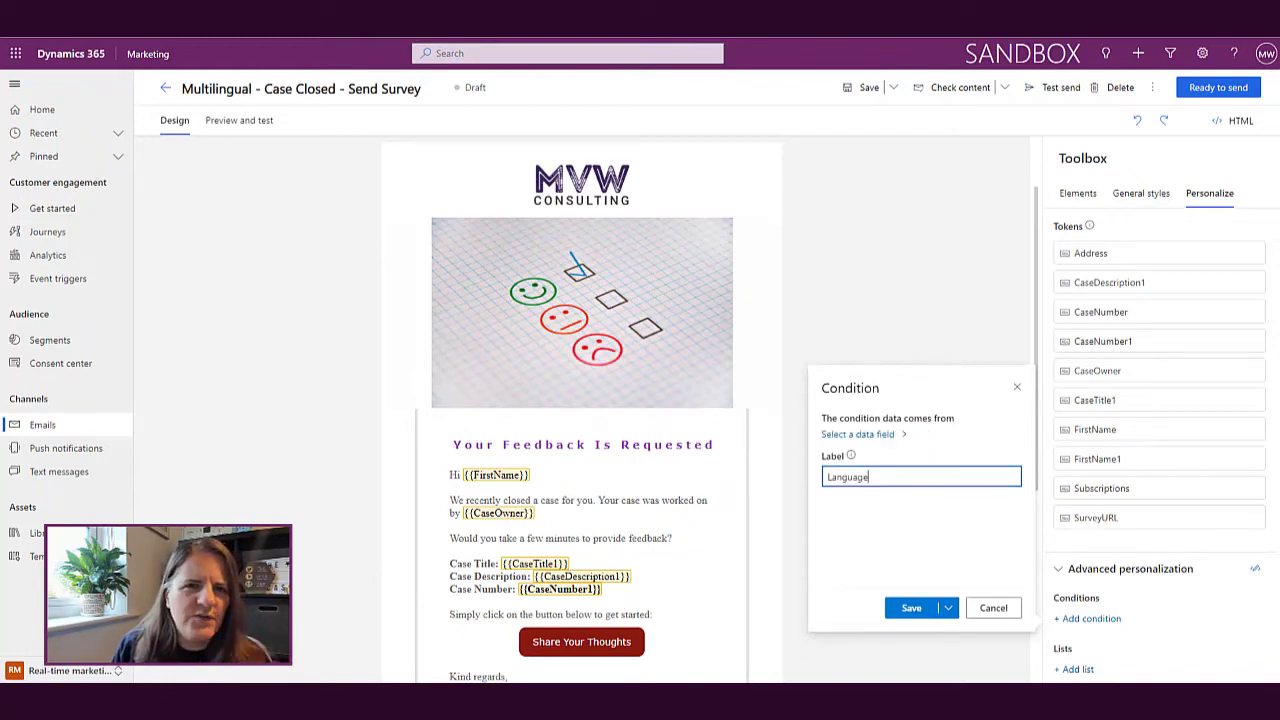
{"action": "left_click", "coordinate": [857, 434]}
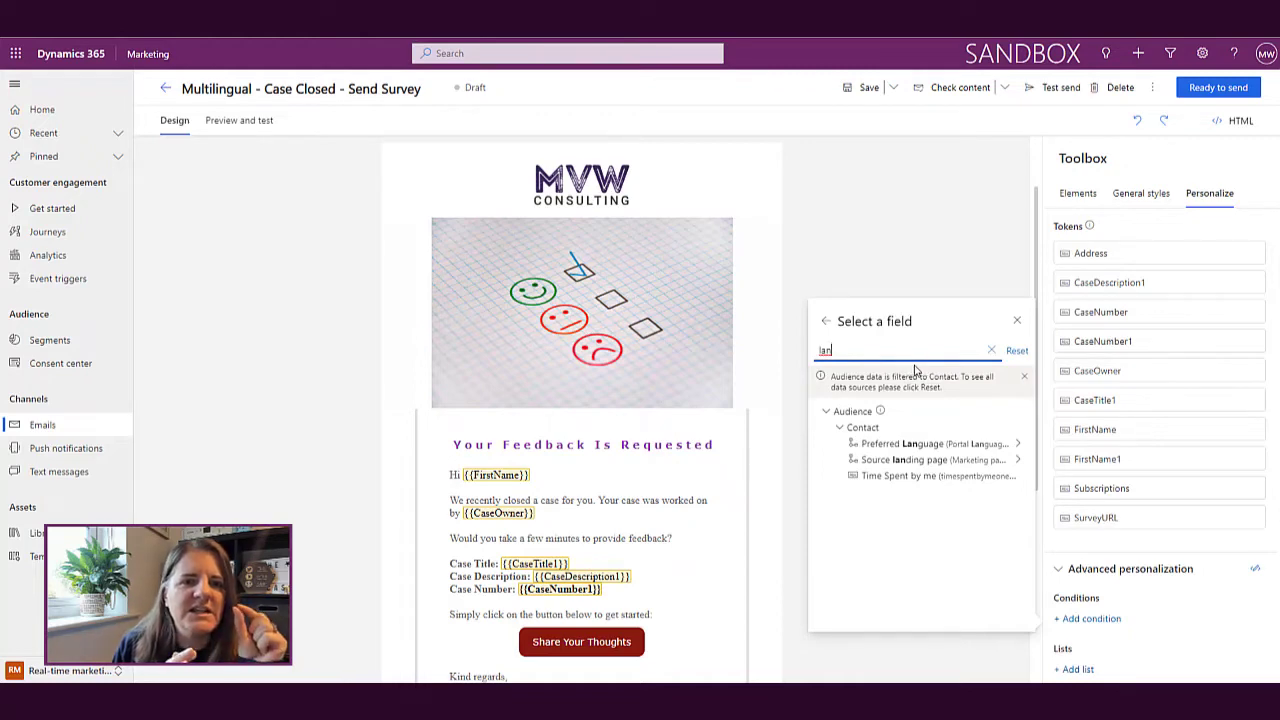
{"action": "left_click", "coordinate": [1018, 446]}
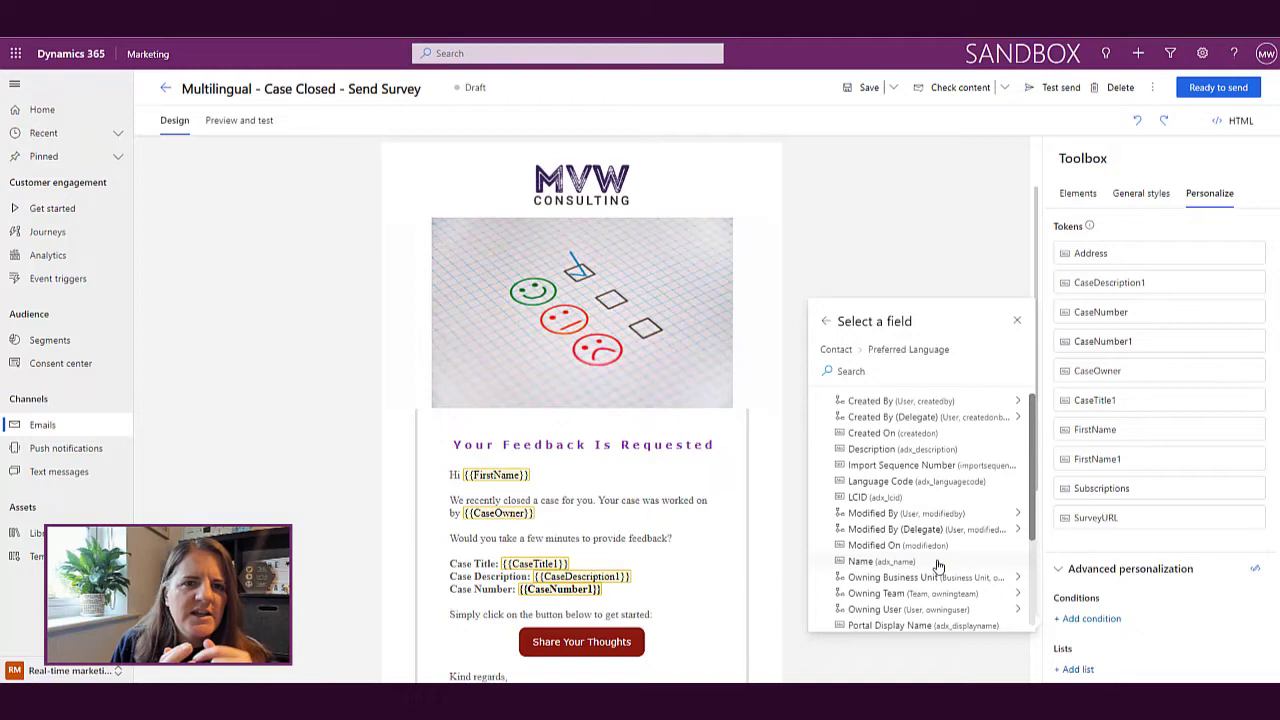
{"action": "left_click", "coordinate": [880, 562]}
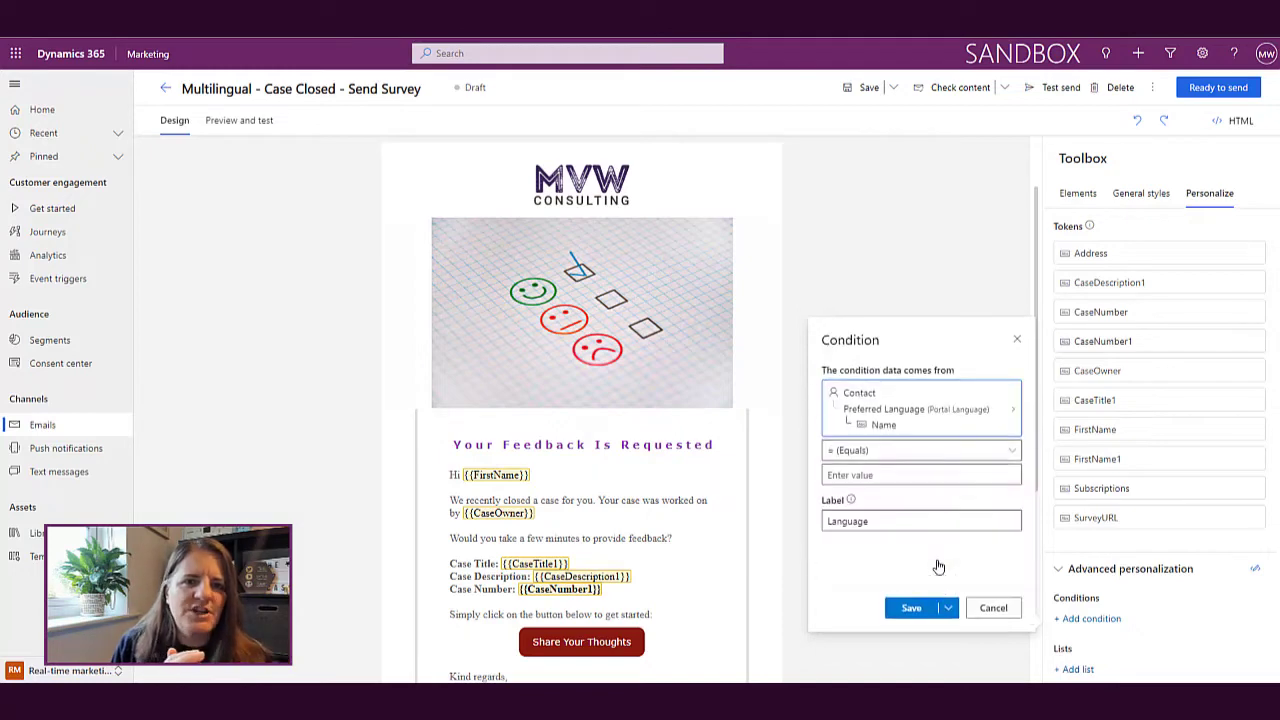
Step: Set the Language condition's value to French and save it
{"action": "left_click", "coordinate": [942, 474]}
{"action": "type", "text": "Fre"}
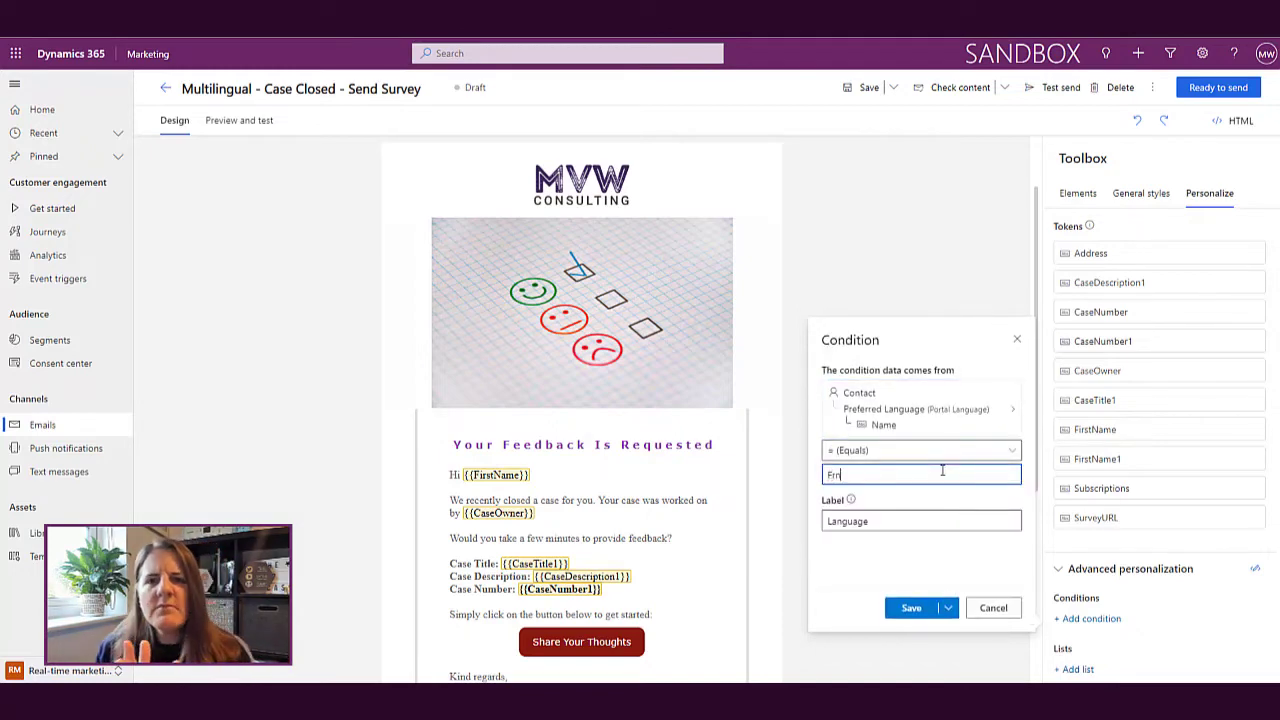
{"action": "type", "text": "a"}
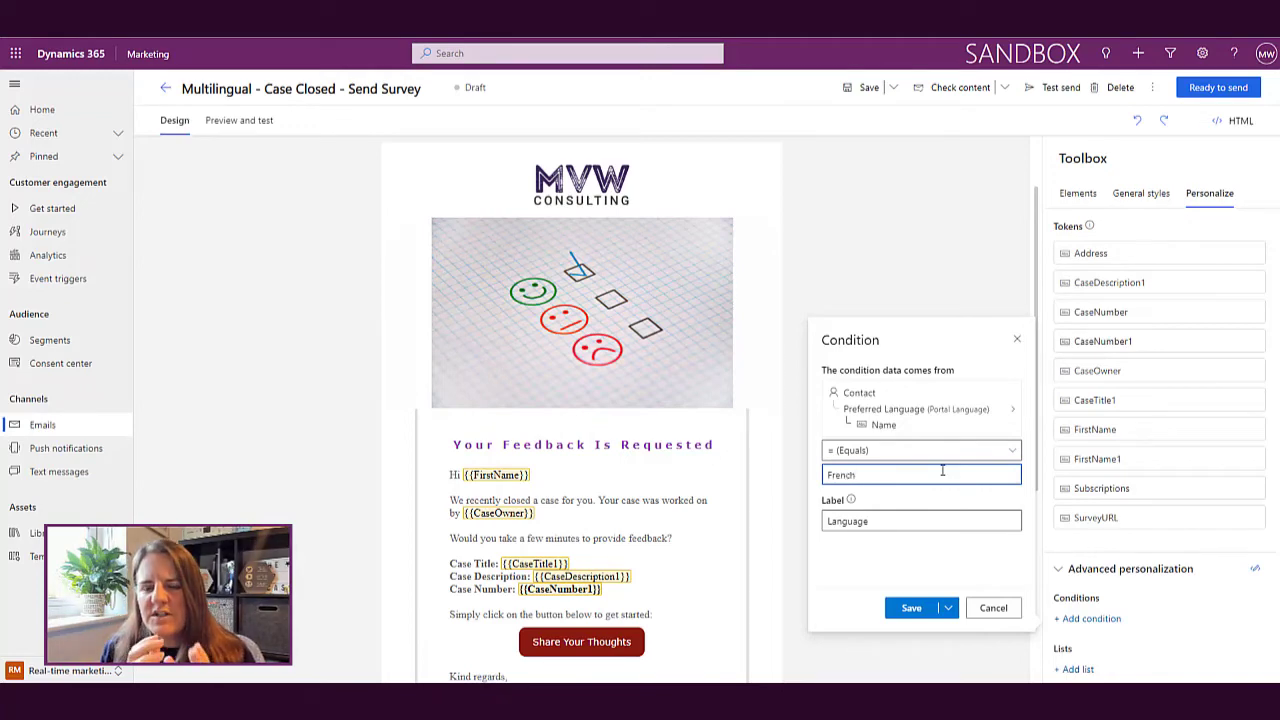
{"action": "type", "text": "nch"}
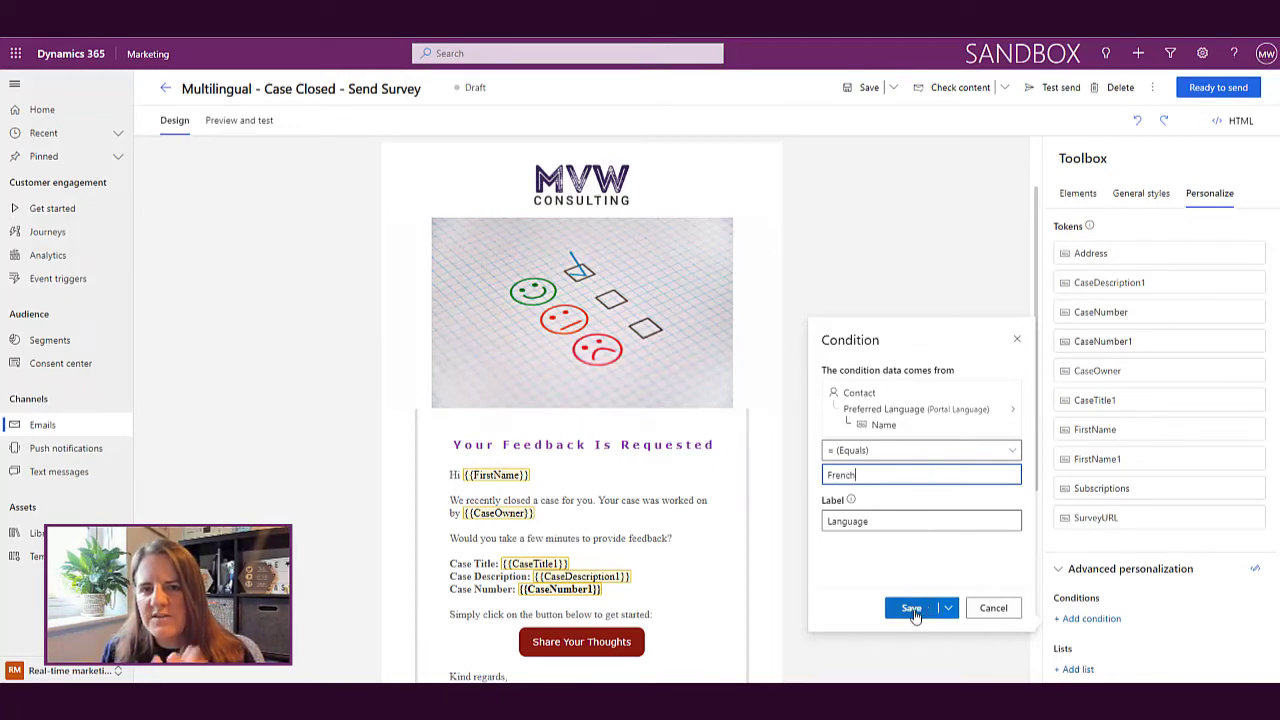
{"action": "left_click", "coordinate": [914, 614]}
{"action": "scroll", "coordinate": [1166, 523], "scroll_direction": "down", "scroll_amount": 1}
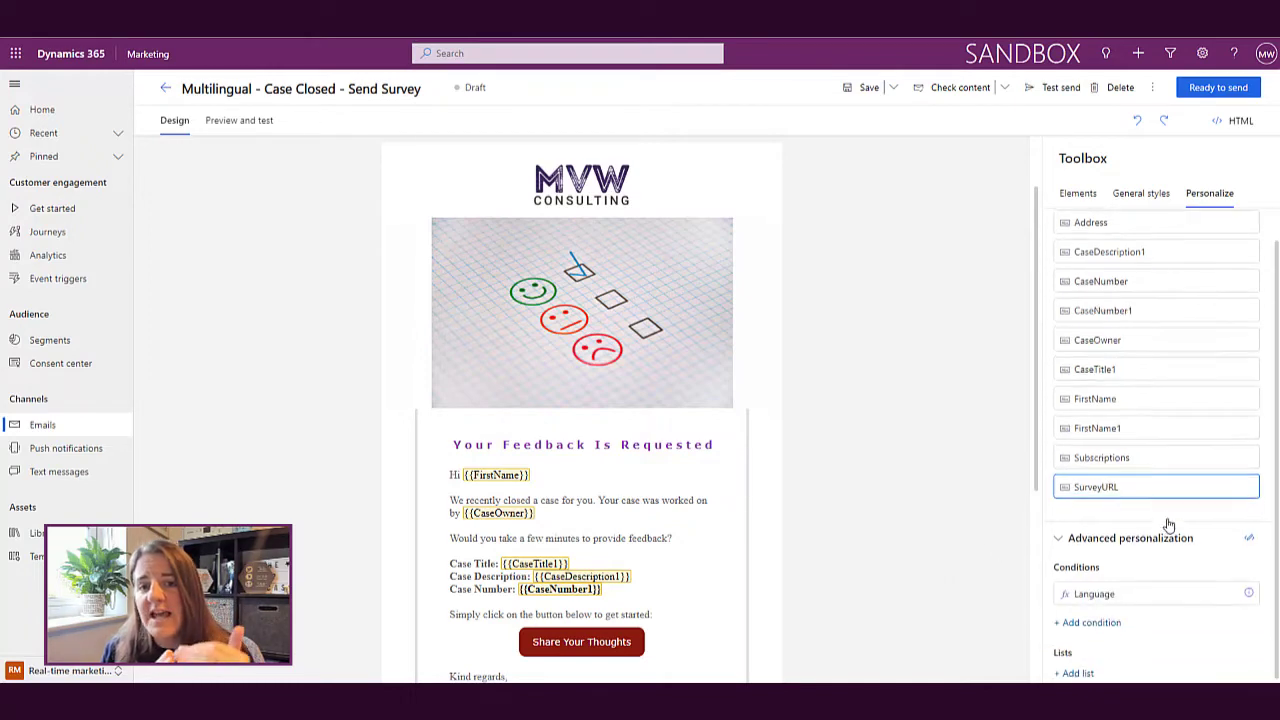
Step: Generate the Language condition's code with a default else branch and copy it
{"action": "left_click", "coordinate": [1192, 597]}
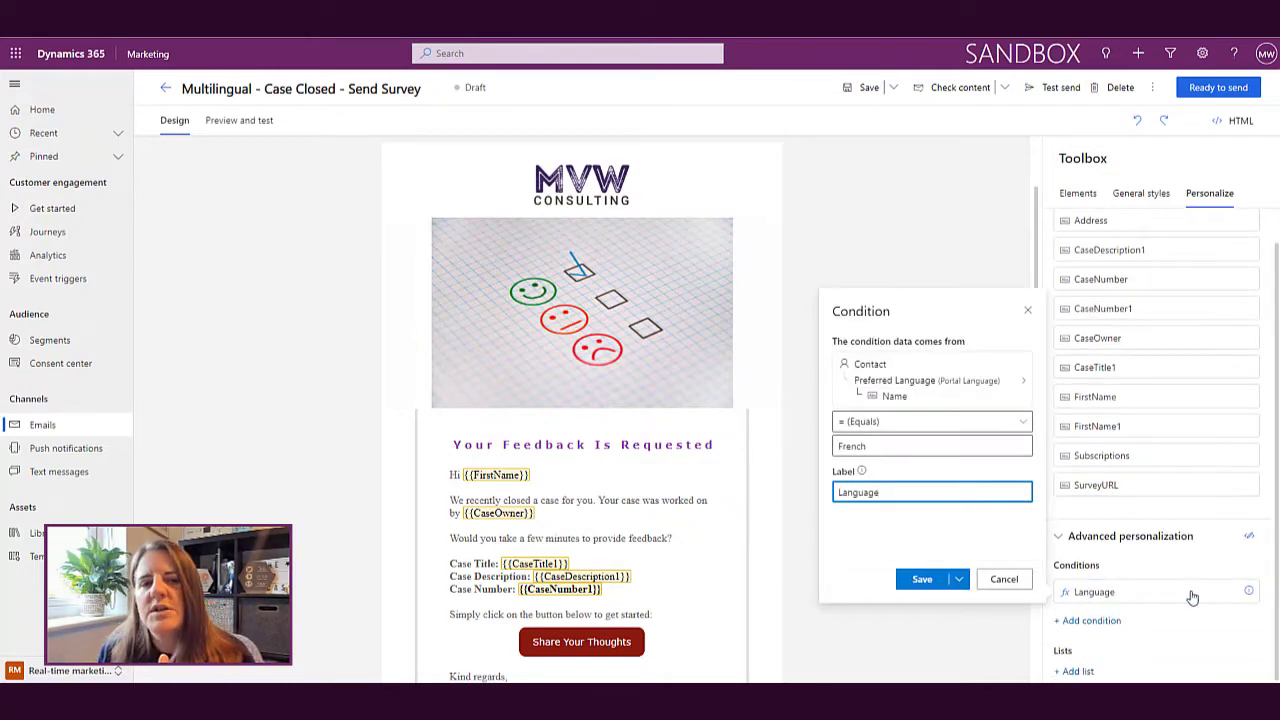
{"action": "left_click", "coordinate": [1249, 593]}
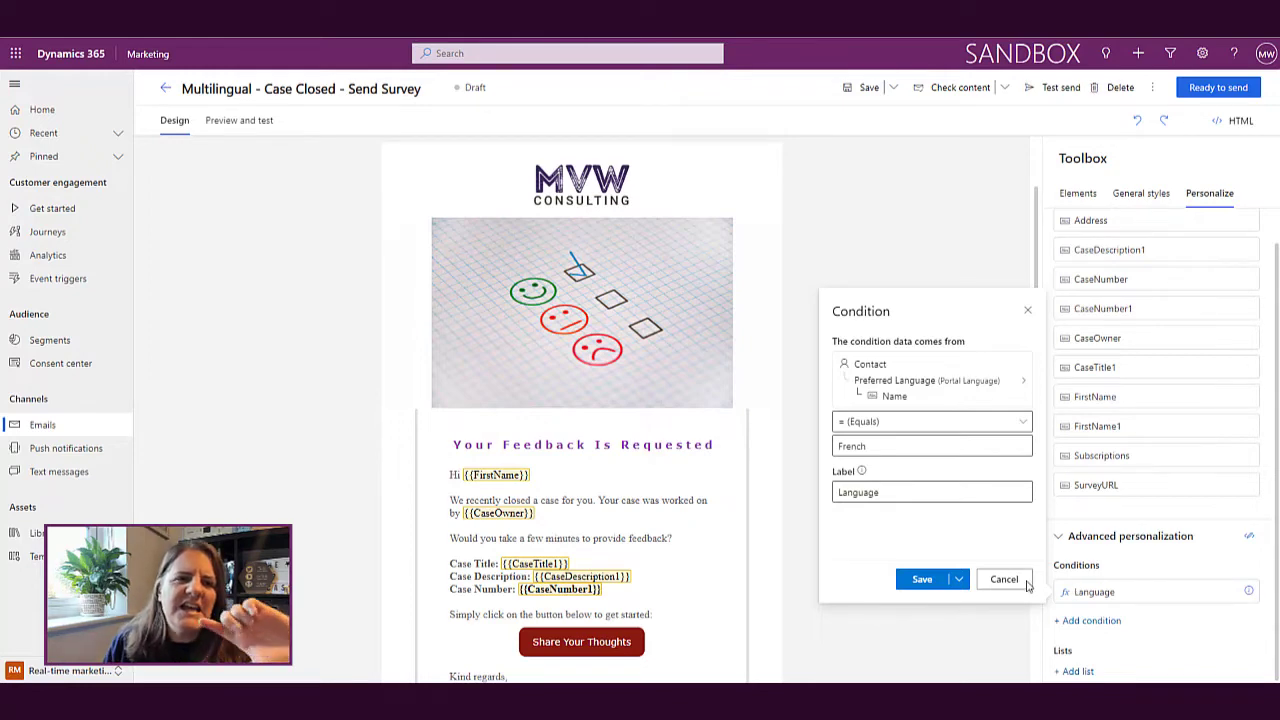
{"action": "left_click", "coordinate": [962, 580]}
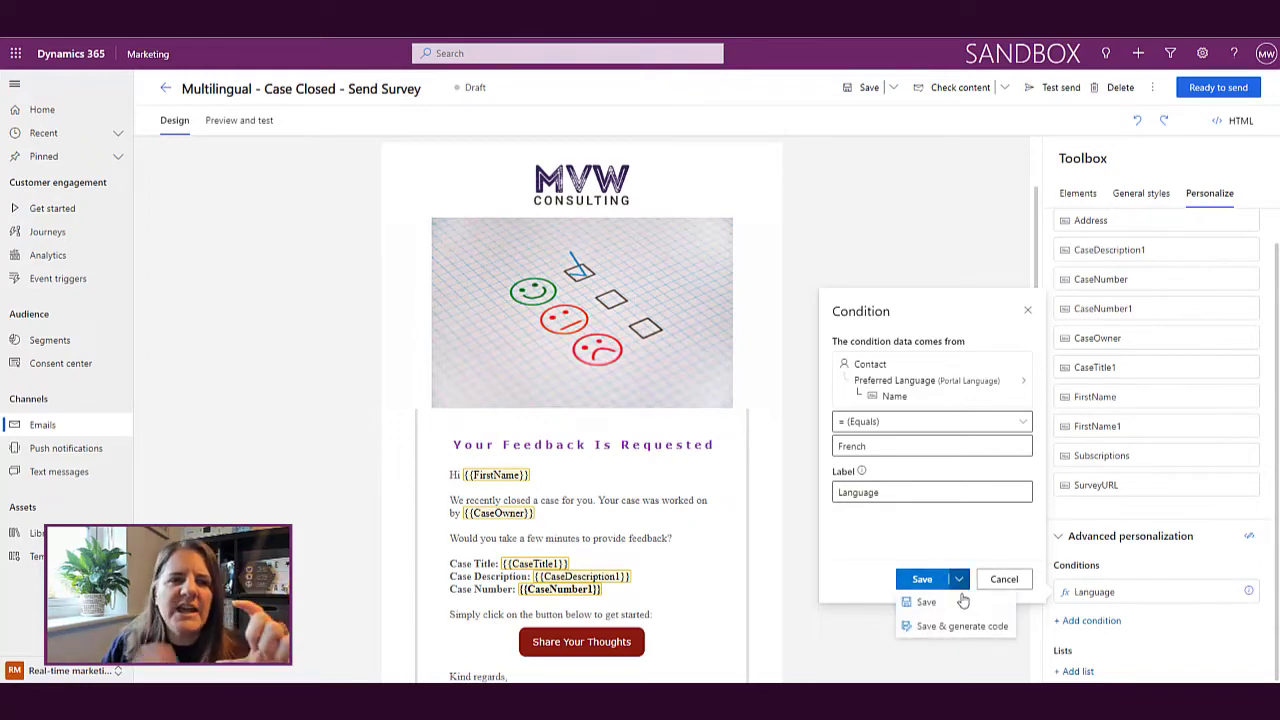
{"action": "left_click", "coordinate": [955, 627]}
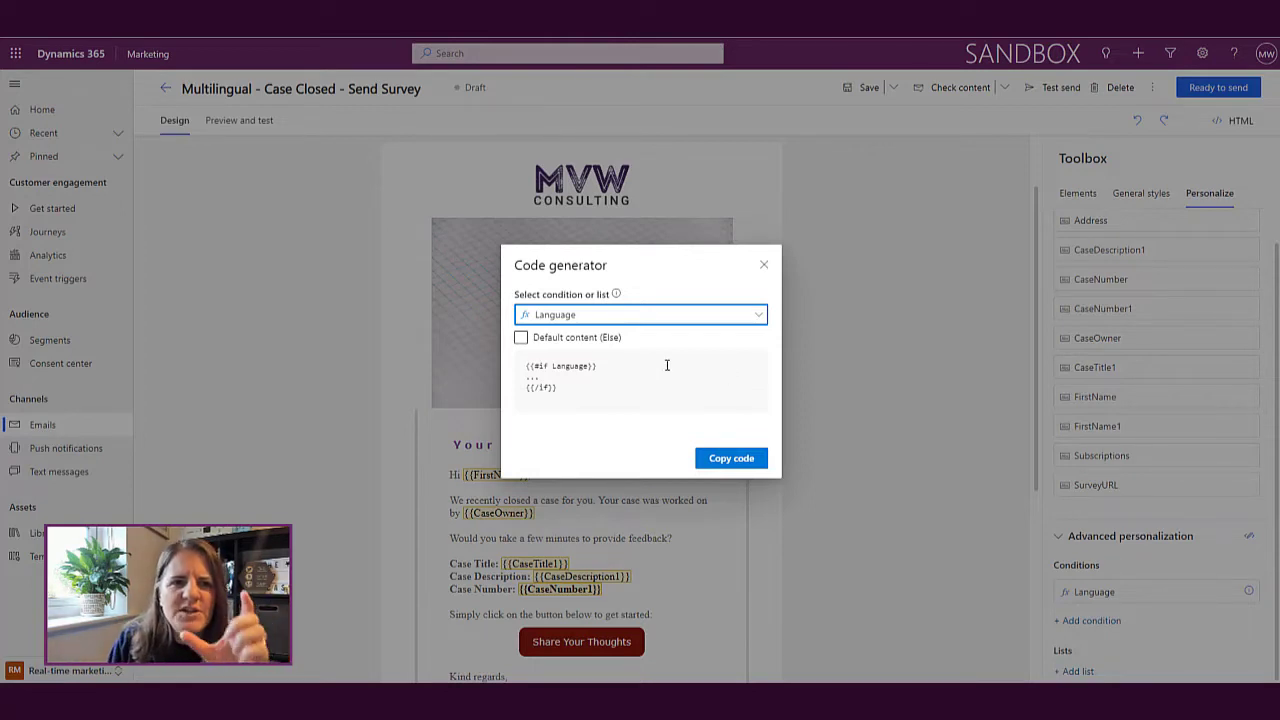
{"action": "left_click", "coordinate": [521, 338]}
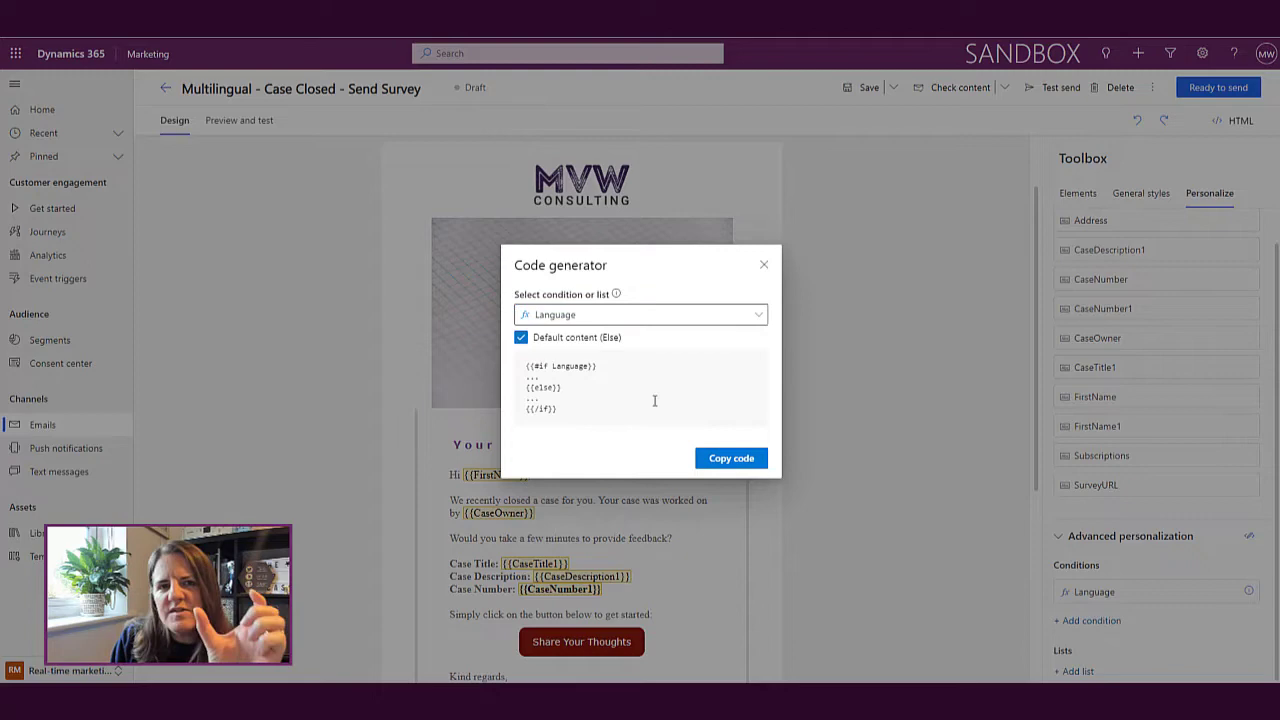
{"action": "left_click", "coordinate": [729, 458]}
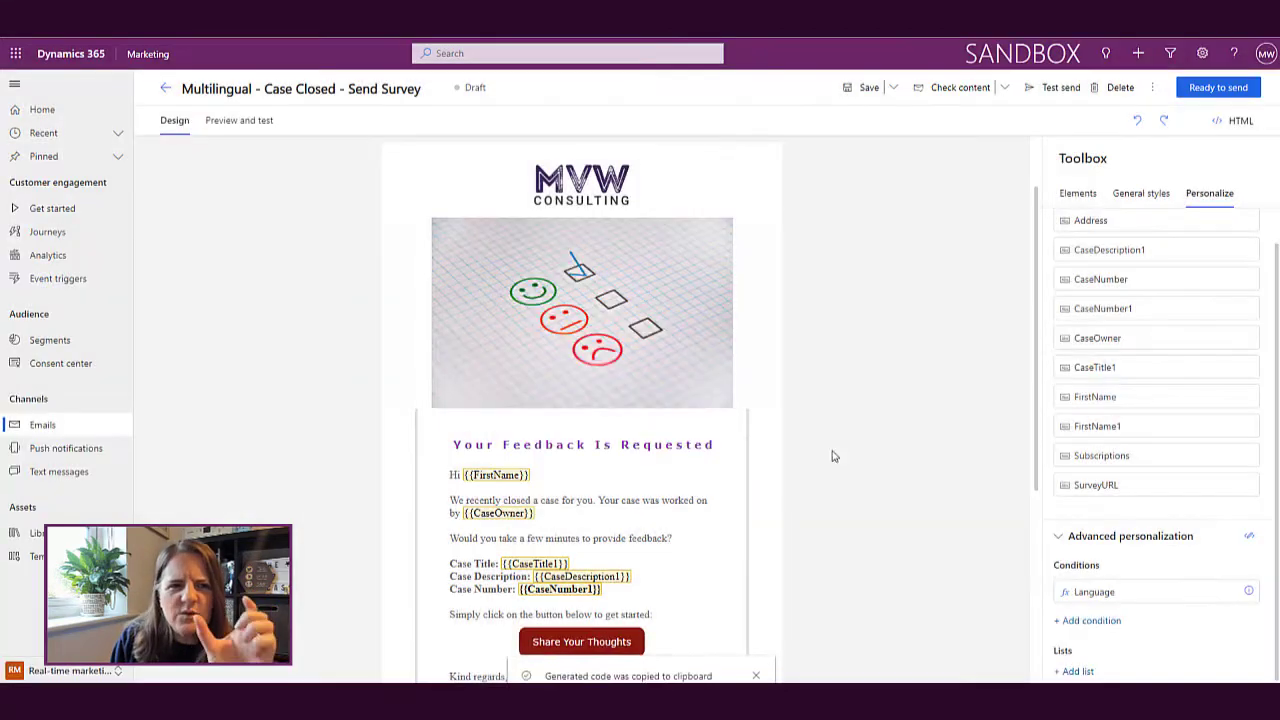
Step: Paste the Language if/else code into the heading, with French under if and English under else
{"action": "left_click", "coordinate": [714, 440]}
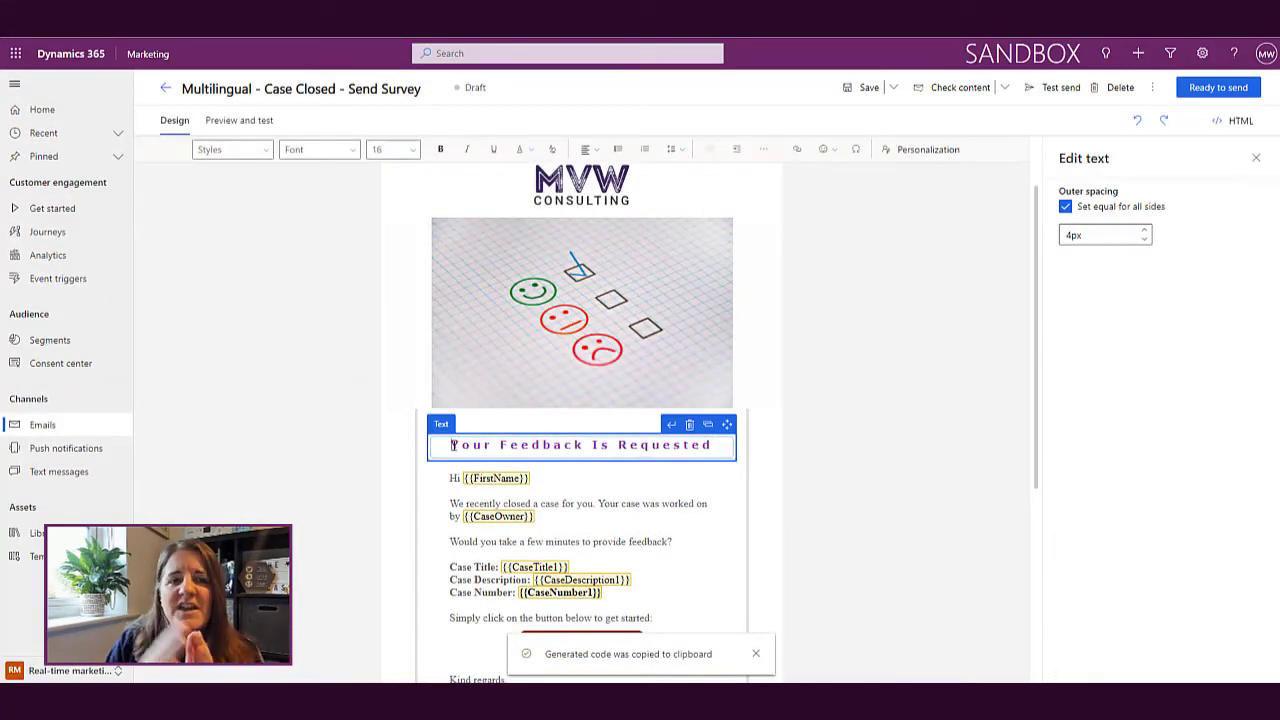
{"action": "key", "text": "ctrl+v"}
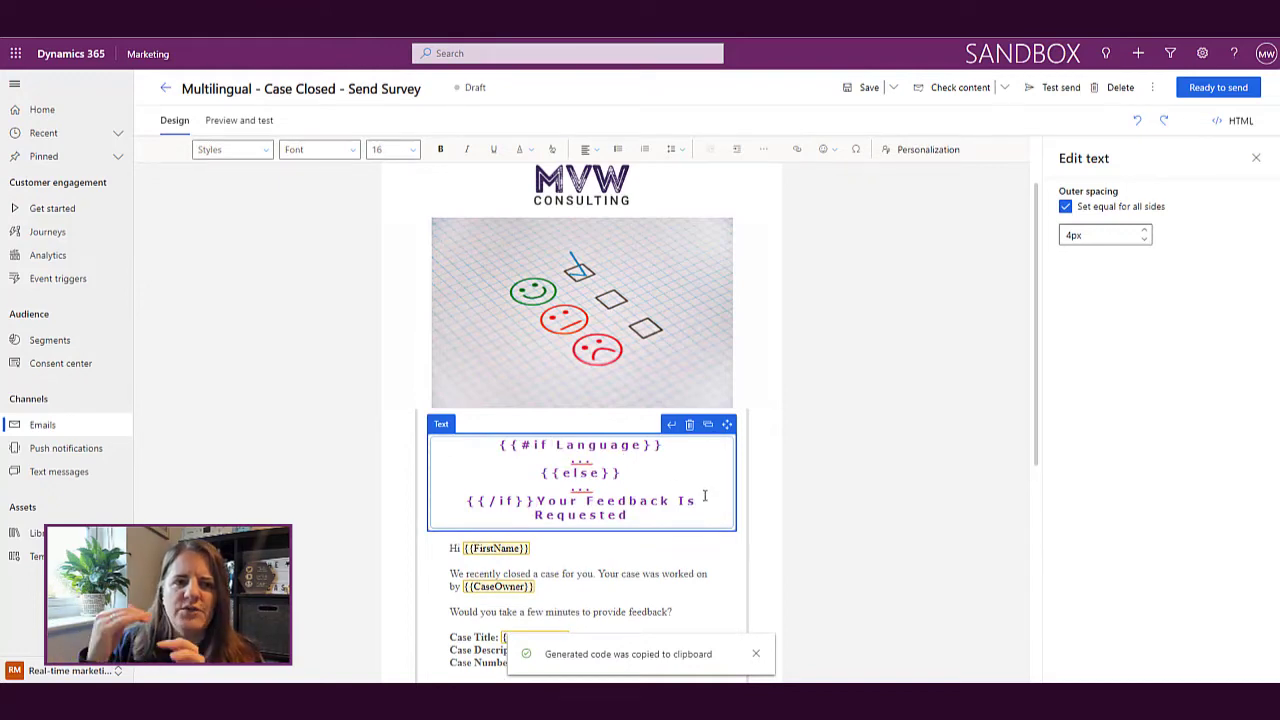
{"action": "left_click_drag", "start_coordinate": [628, 515], "coordinate": [535, 500]}
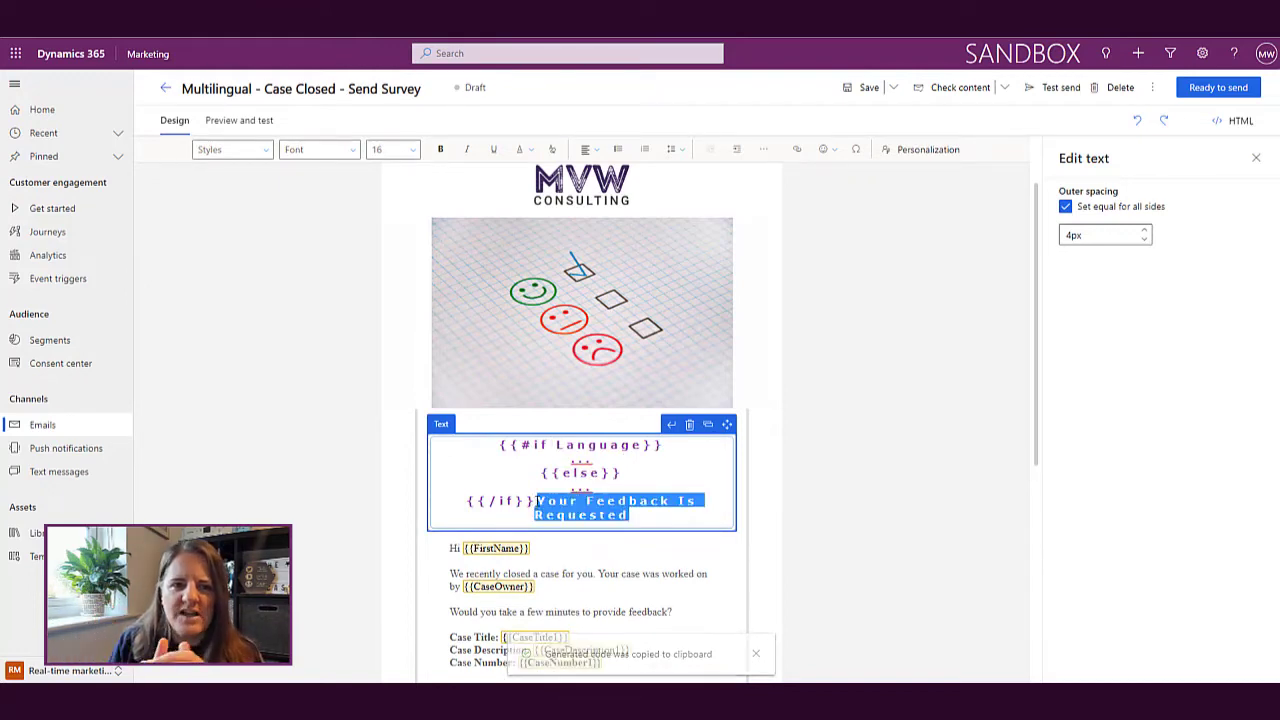
{"action": "key", "text": "ctrl+x"}
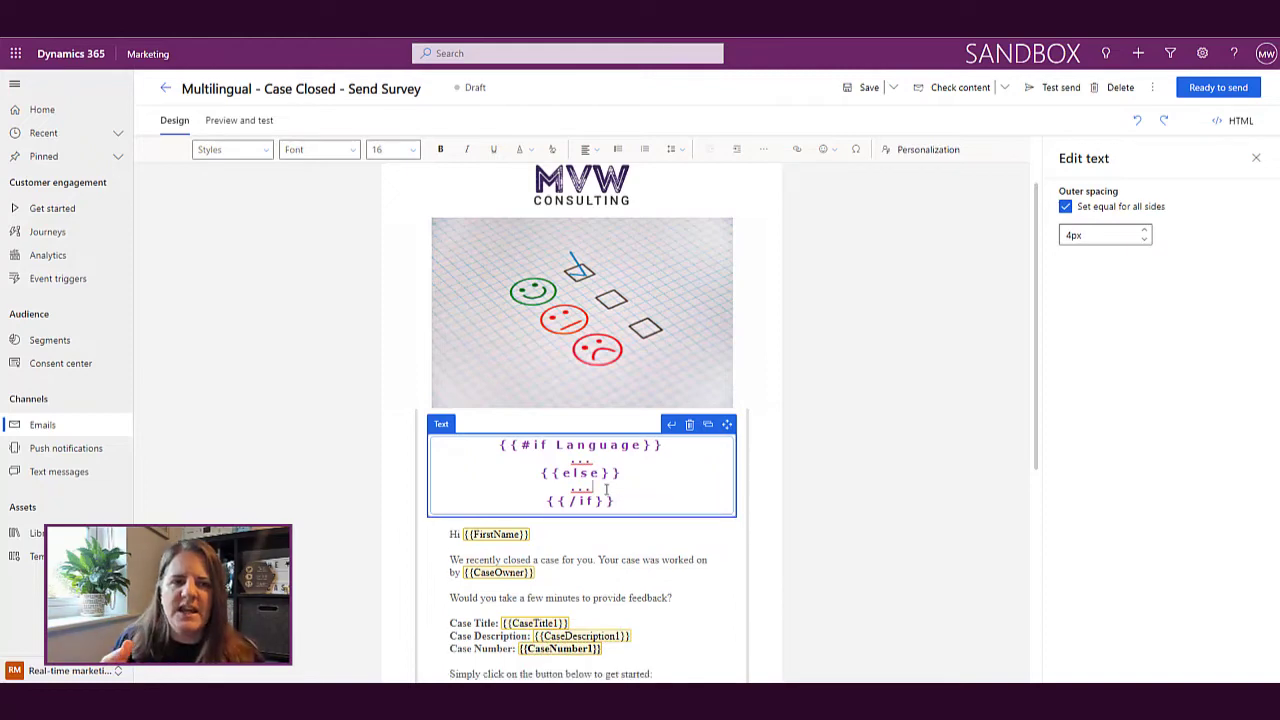
{"action": "left_click_drag", "start_coordinate": [606, 488], "coordinate": [573, 491]}
{"action": "key", "text": "ctrl+v"}
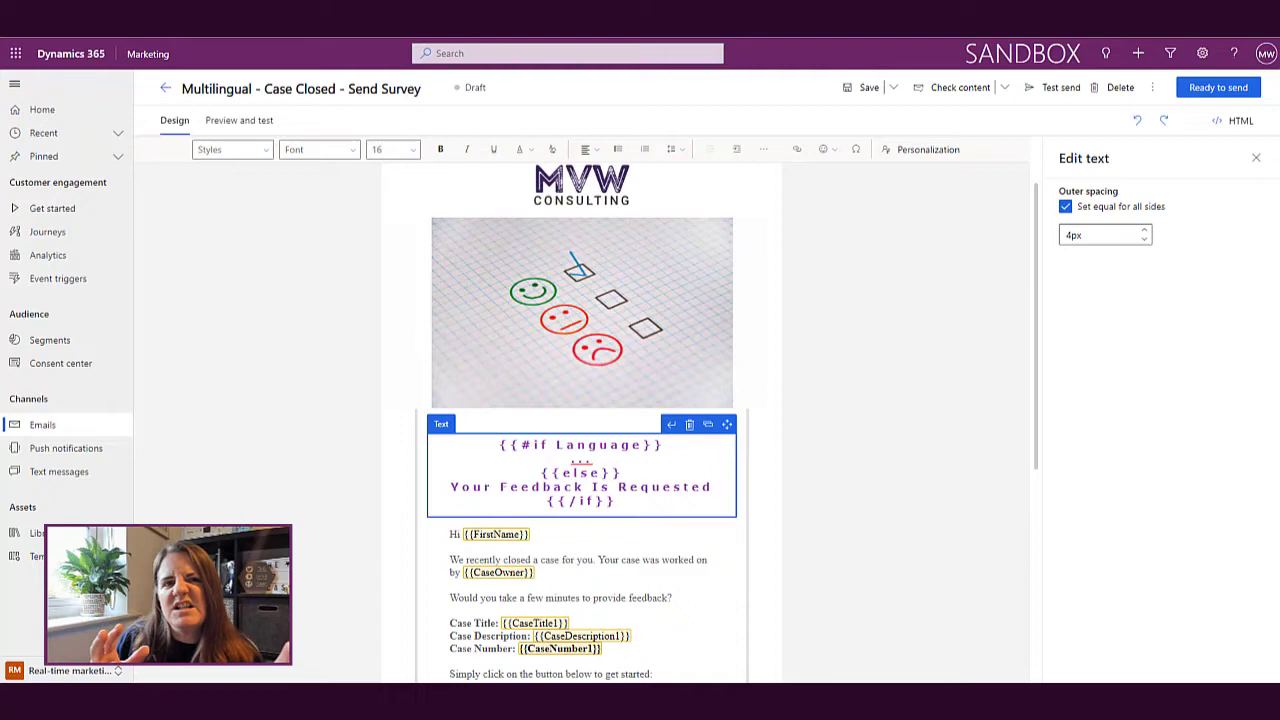
{"action": "key", "text": "ctrl+v"}
Step: Colour the French heading line dark violet
{"action": "left_click_drag", "start_coordinate": [638, 471], "coordinate": [455, 458]}
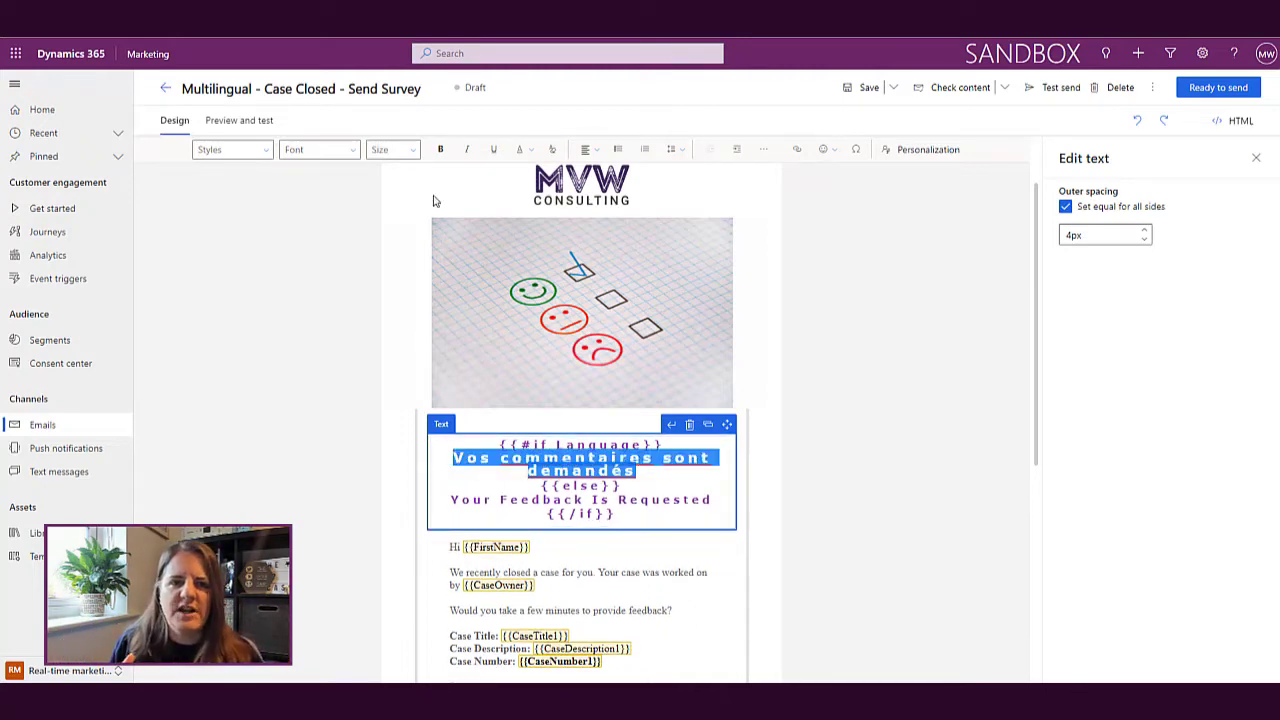
{"action": "left_click", "coordinate": [529, 150]}
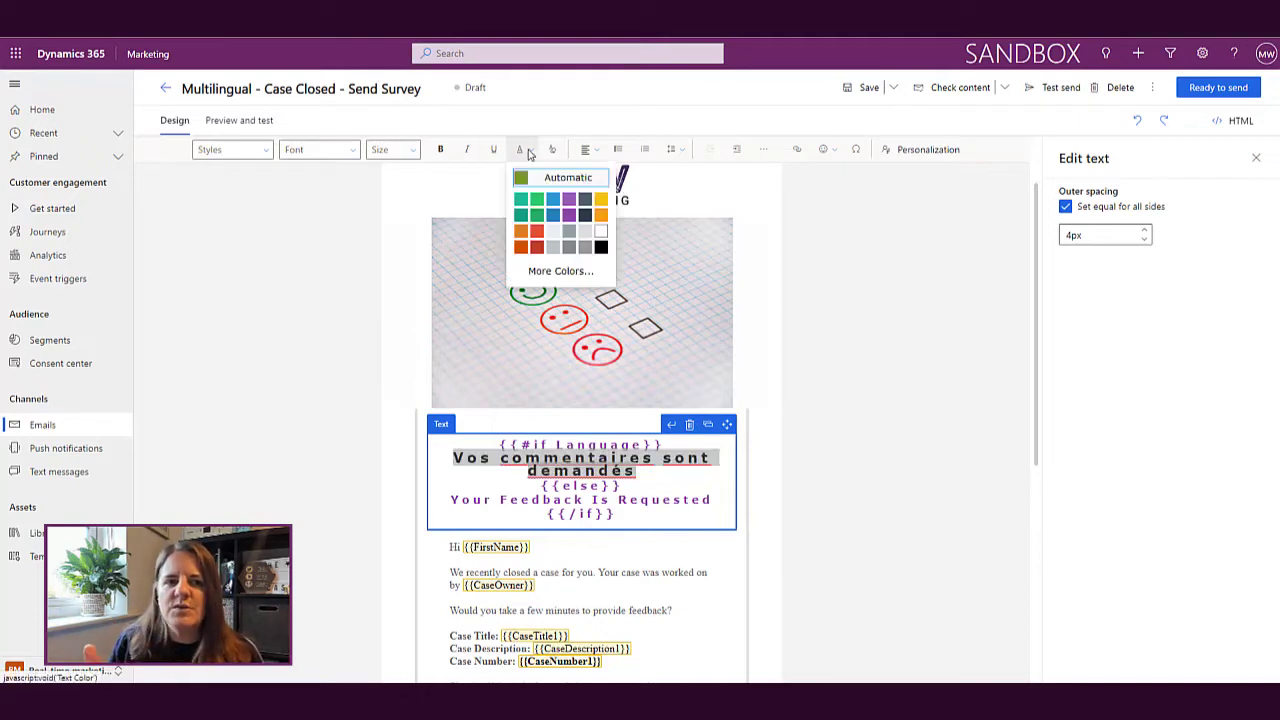
{"action": "left_click", "coordinate": [569, 215]}
{"action": "left_click", "coordinate": [795, 398]}
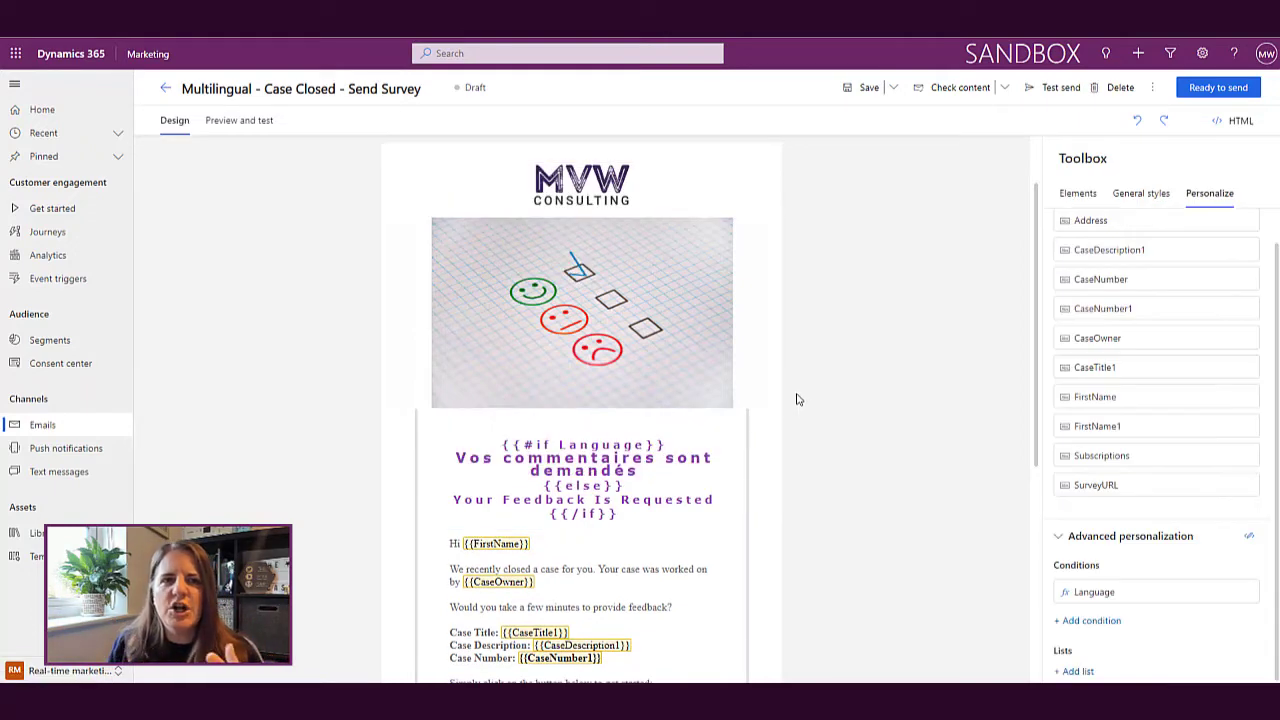
Step: Colour the English line 'Your Feedback Is Requested' purple
{"action": "left_click", "coordinate": [708, 501]}
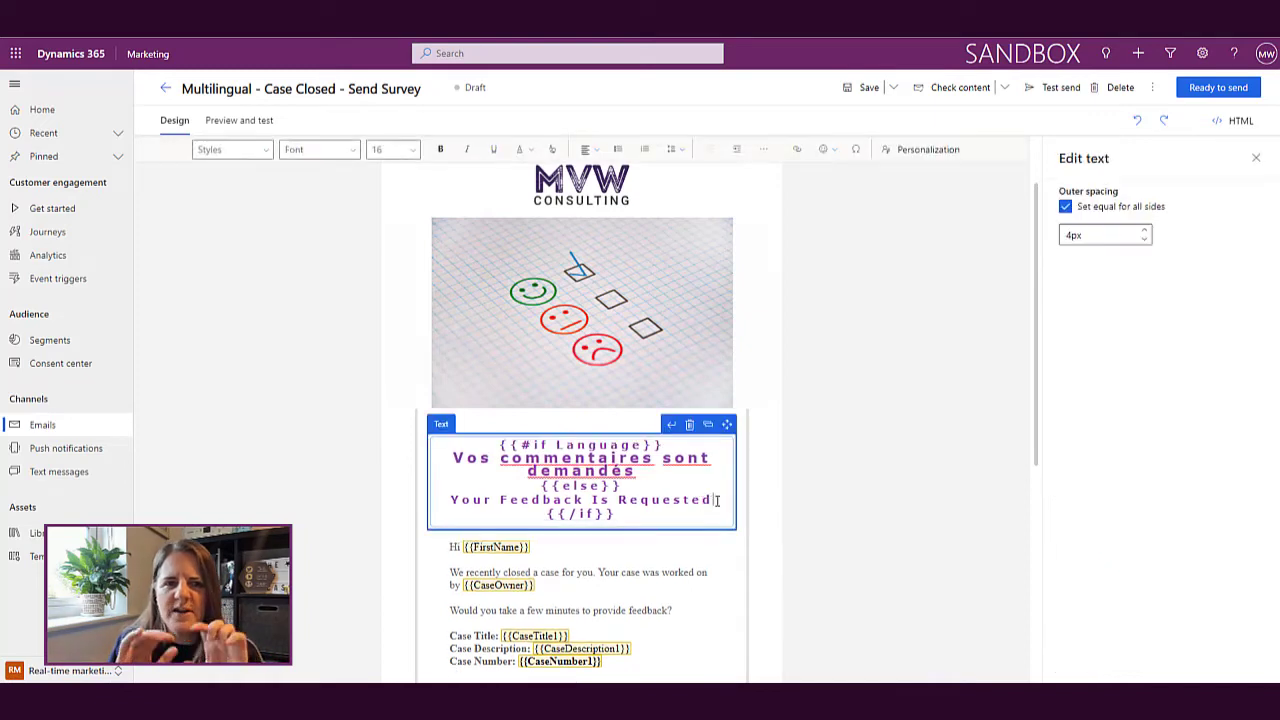
{"action": "left_click_drag", "start_coordinate": [717, 501], "coordinate": [440, 500]}
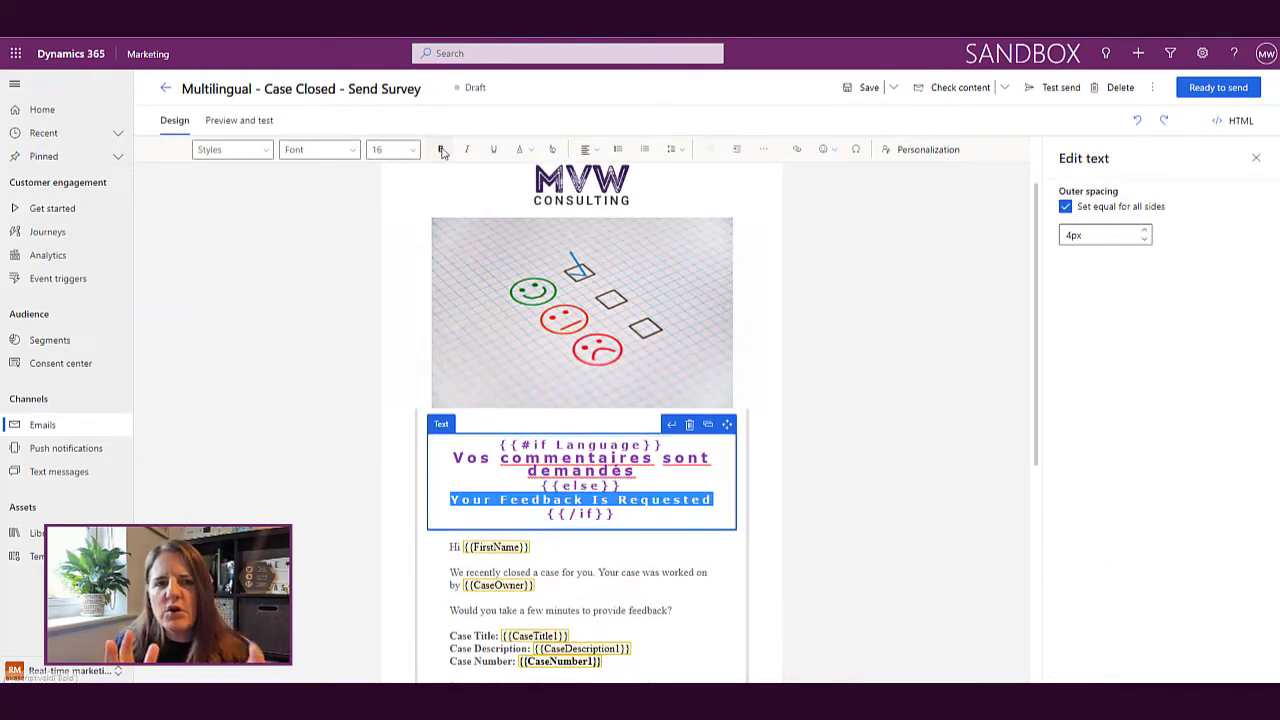
{"action": "left_click", "coordinate": [518, 152]}
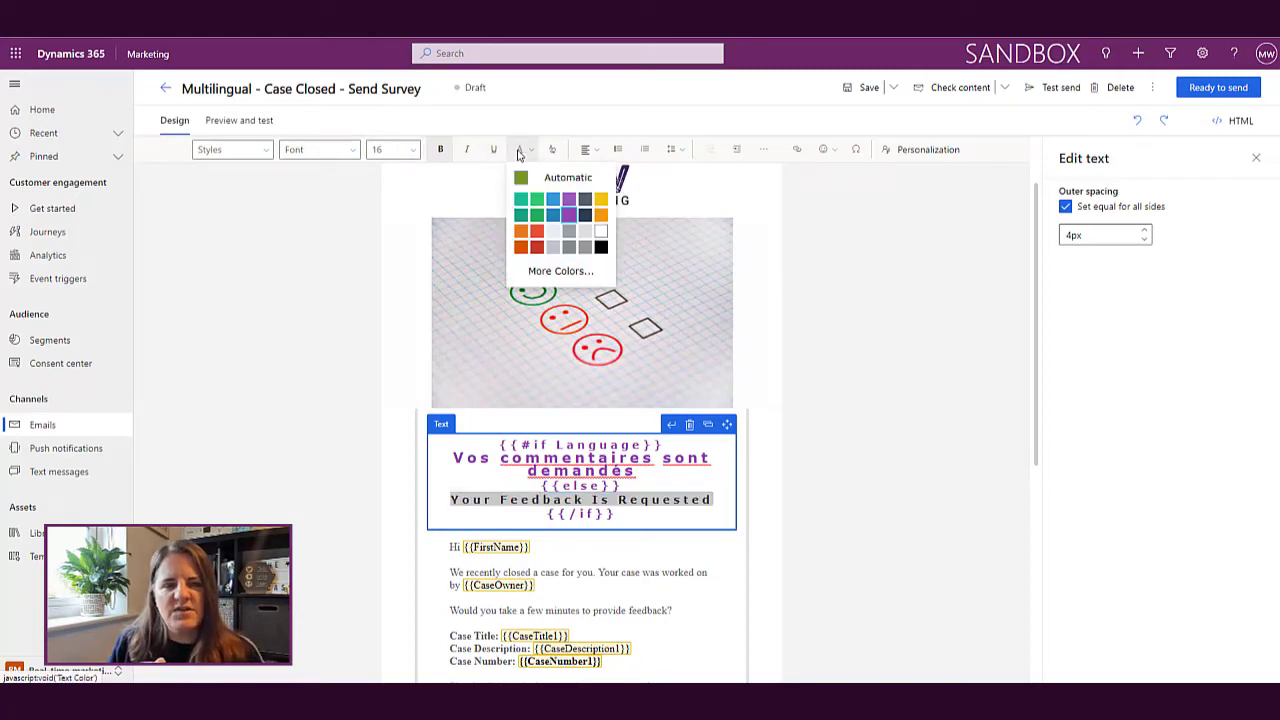
{"action": "left_click", "coordinate": [570, 212]}
{"action": "left_click", "coordinate": [844, 433]}
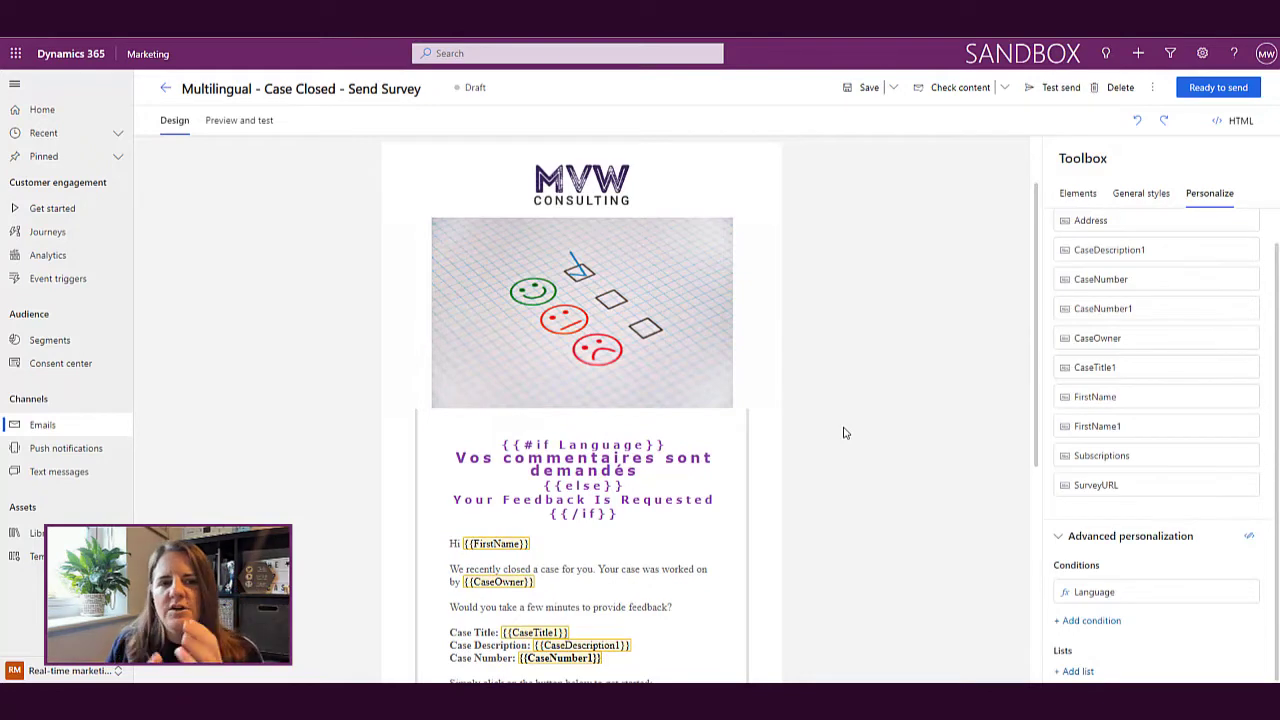
{"action": "scroll", "coordinate": [846, 431], "scroll_direction": "down", "scroll_amount": 2}
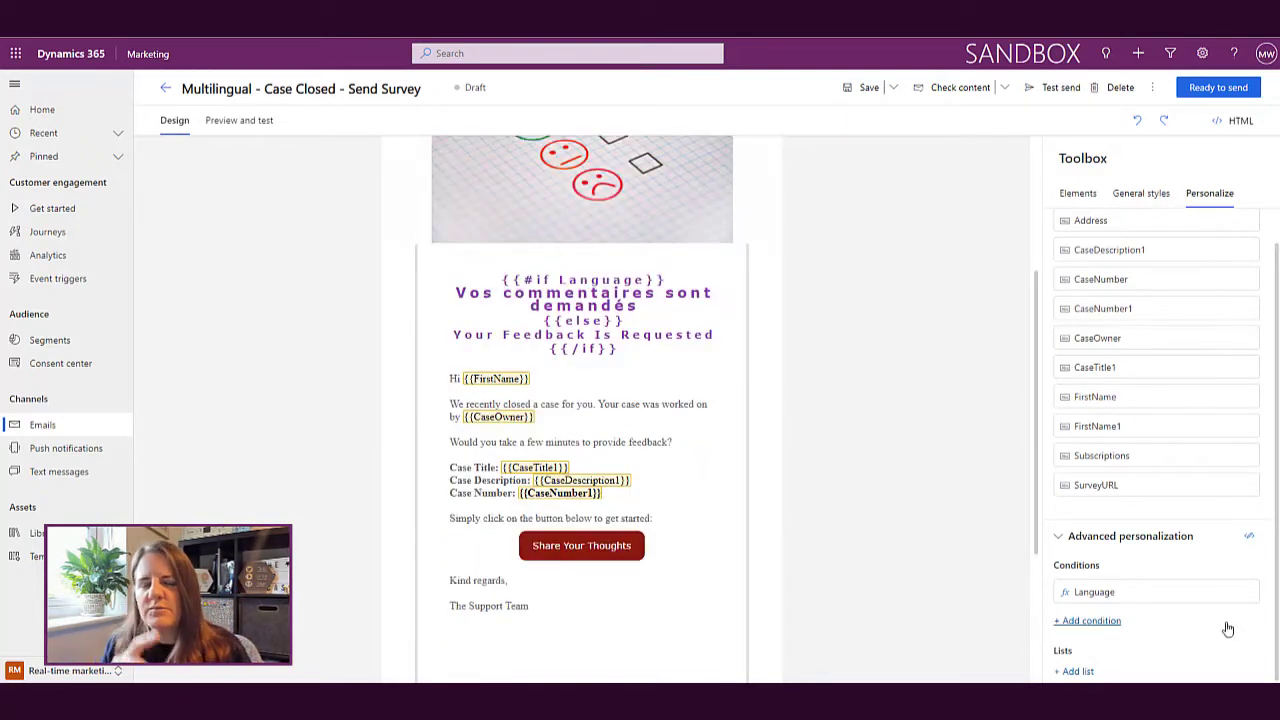
Step: Preview the email with the Language sample value set to true to show the French heading
{"action": "left_click", "coordinate": [240, 120]}
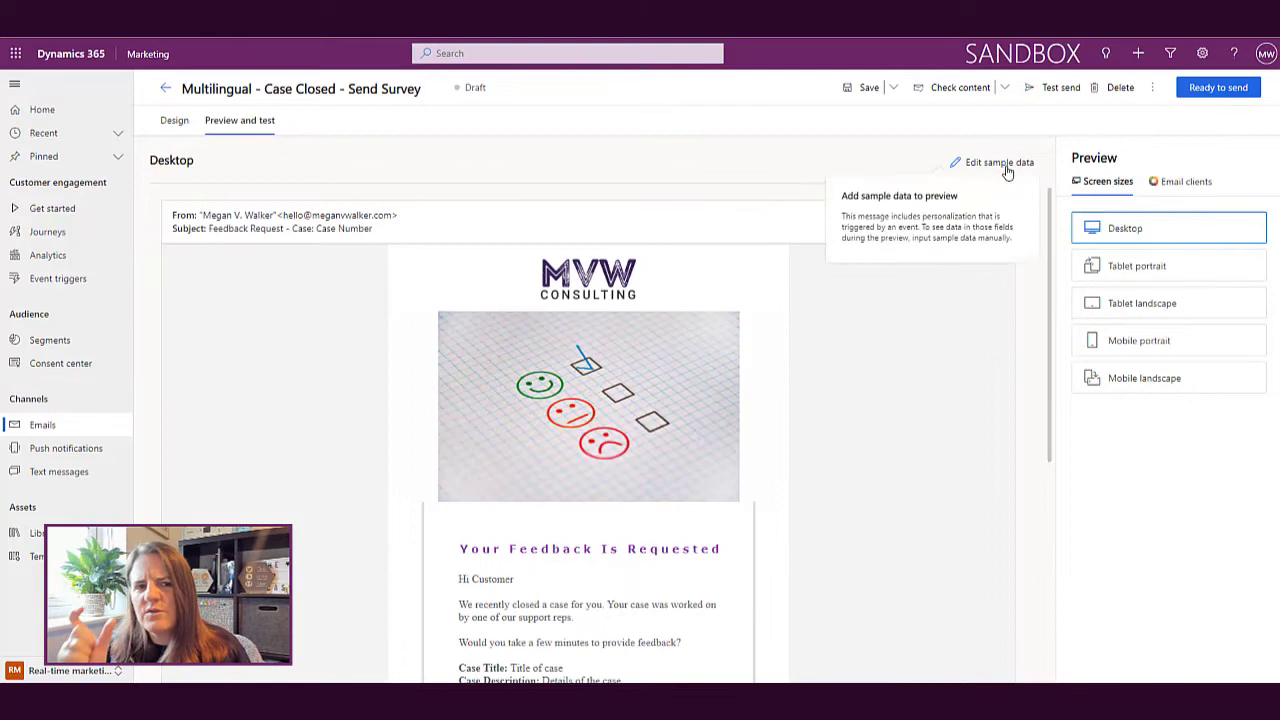
{"action": "left_click", "coordinate": [1000, 162]}
{"action": "scroll", "coordinate": [1100, 400], "scroll_direction": "down", "scroll_amount": 2}
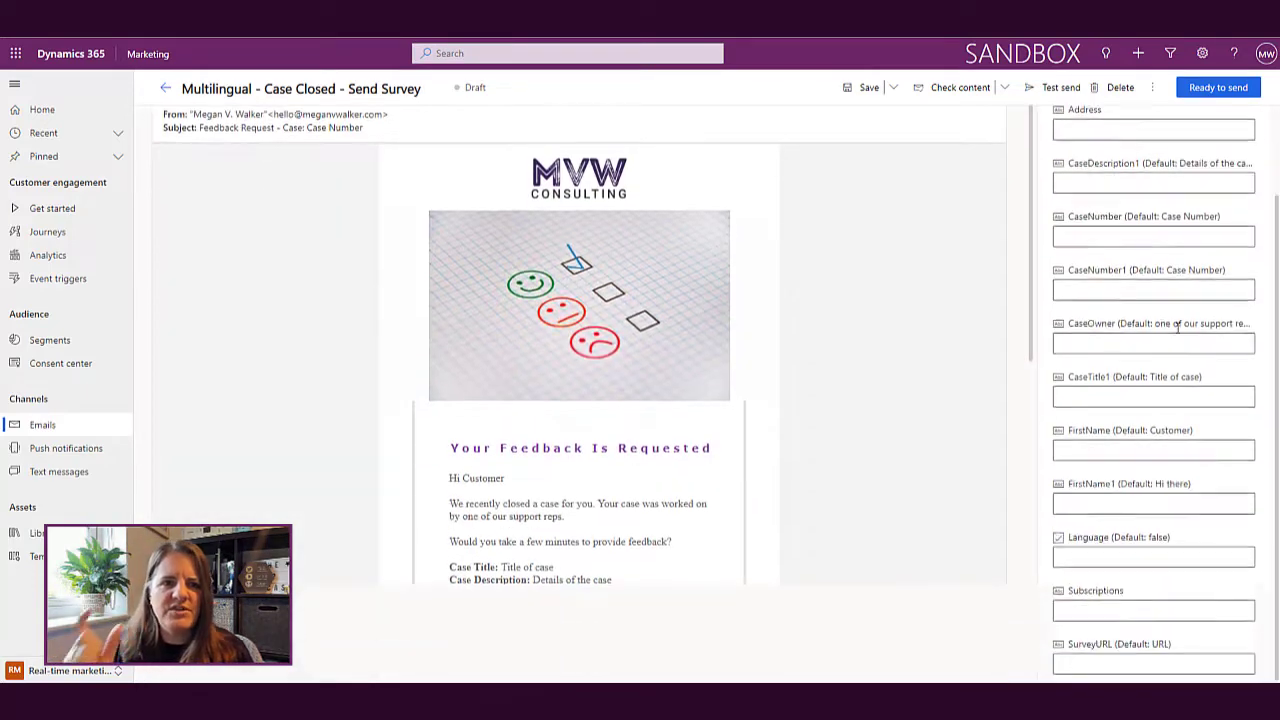
{"action": "left_click", "coordinate": [1149, 557]}
{"action": "type", "text": "true"}
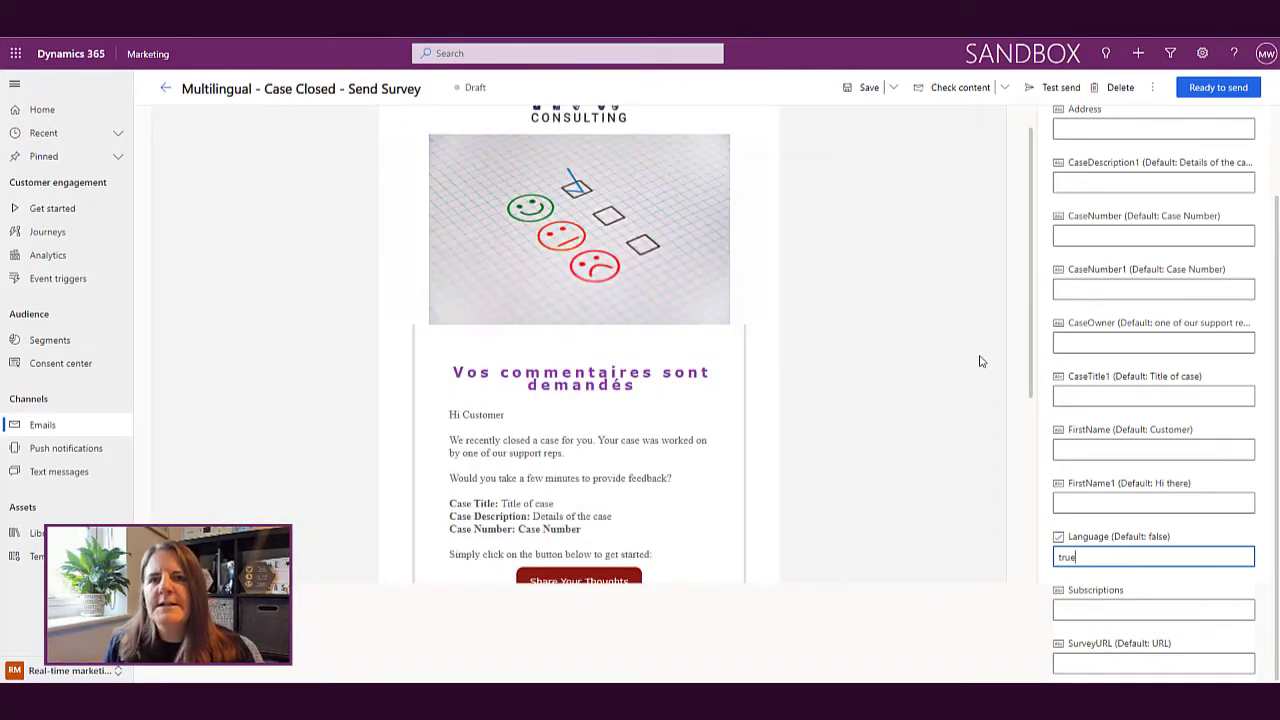
{"action": "left_click", "coordinate": [980, 361]}
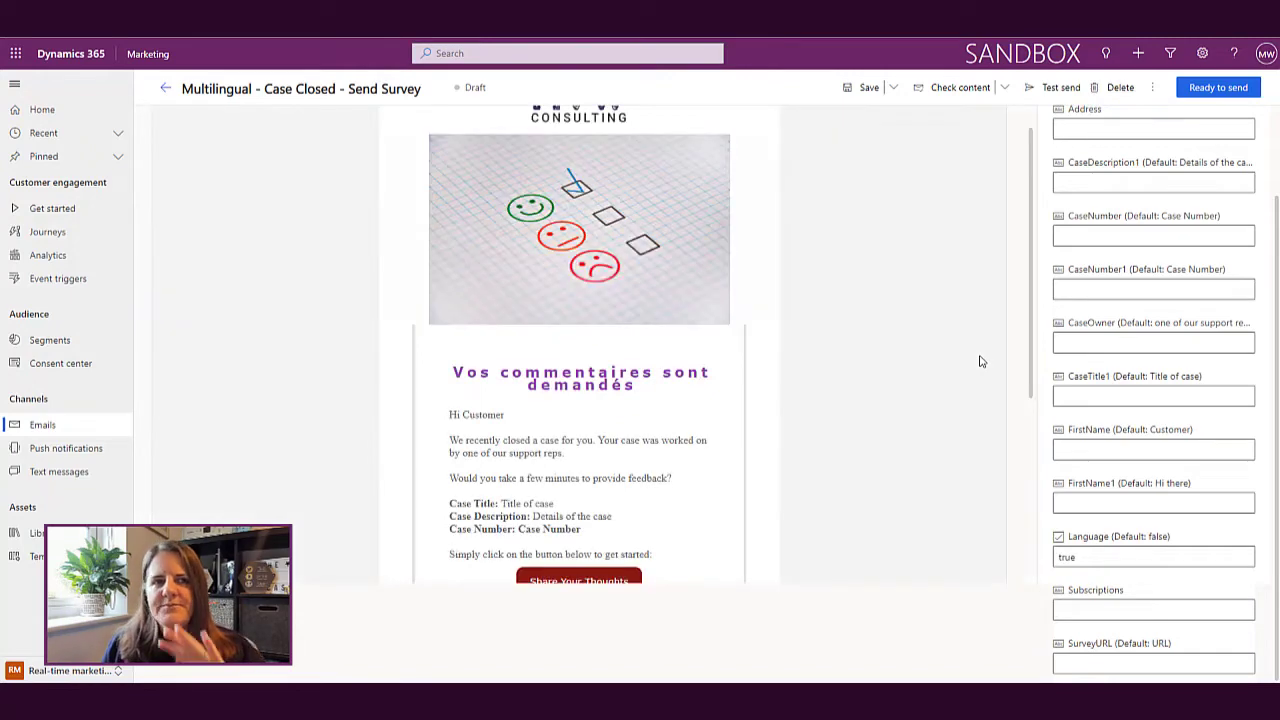
{"action": "scroll", "coordinate": [985, 358], "scroll_direction": "up", "scroll_amount": 2}
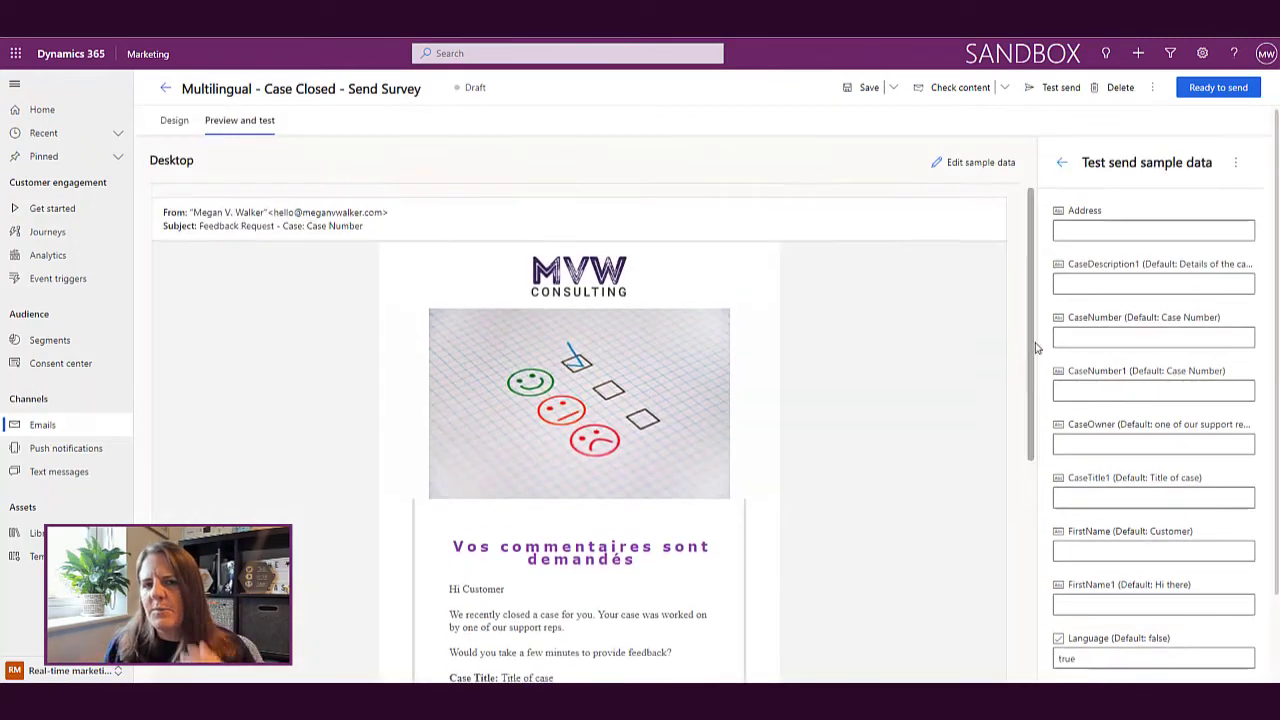
{"action": "left_click", "coordinate": [1060, 166]}
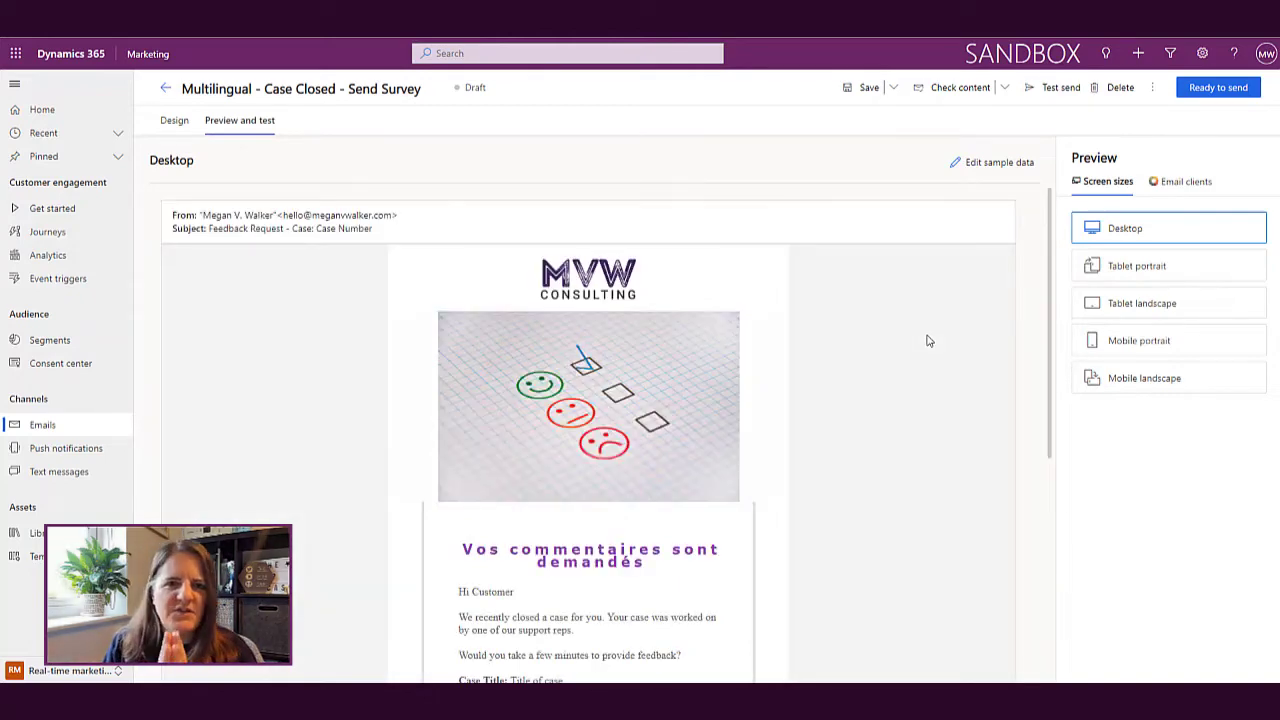
Step: Add and save a 'French' condition: contact Preferred Language Name equals French
{"action": "left_click", "coordinate": [172, 120]}
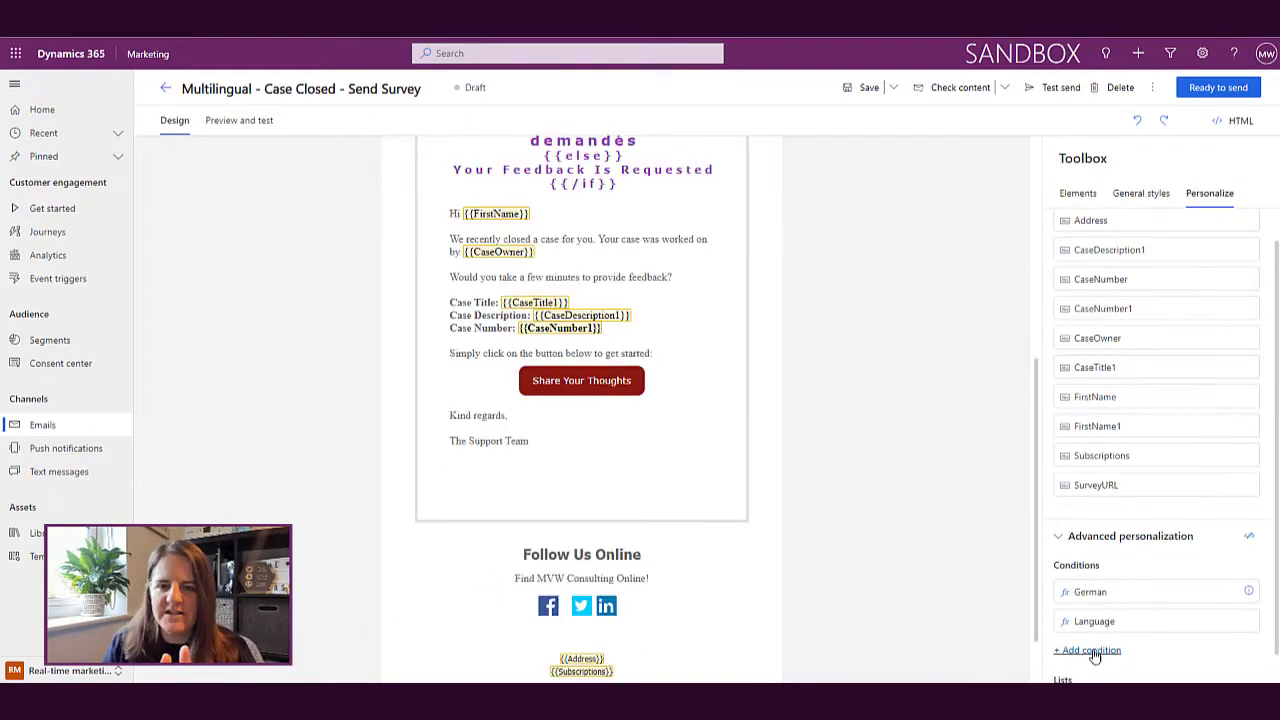
{"action": "left_click", "coordinate": [1094, 652]}
{"action": "type", "text": "Fr"}
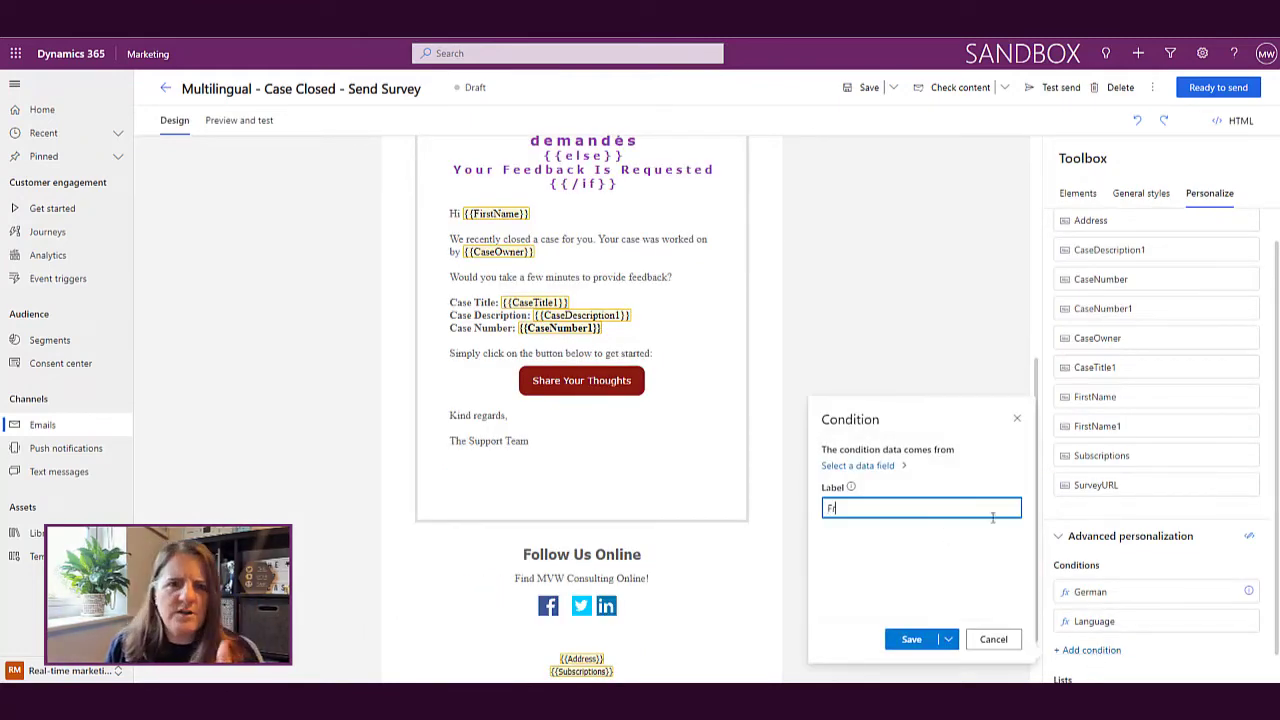
{"action": "type", "text": "ench"}
{"action": "left_click", "coordinate": [886, 467]}
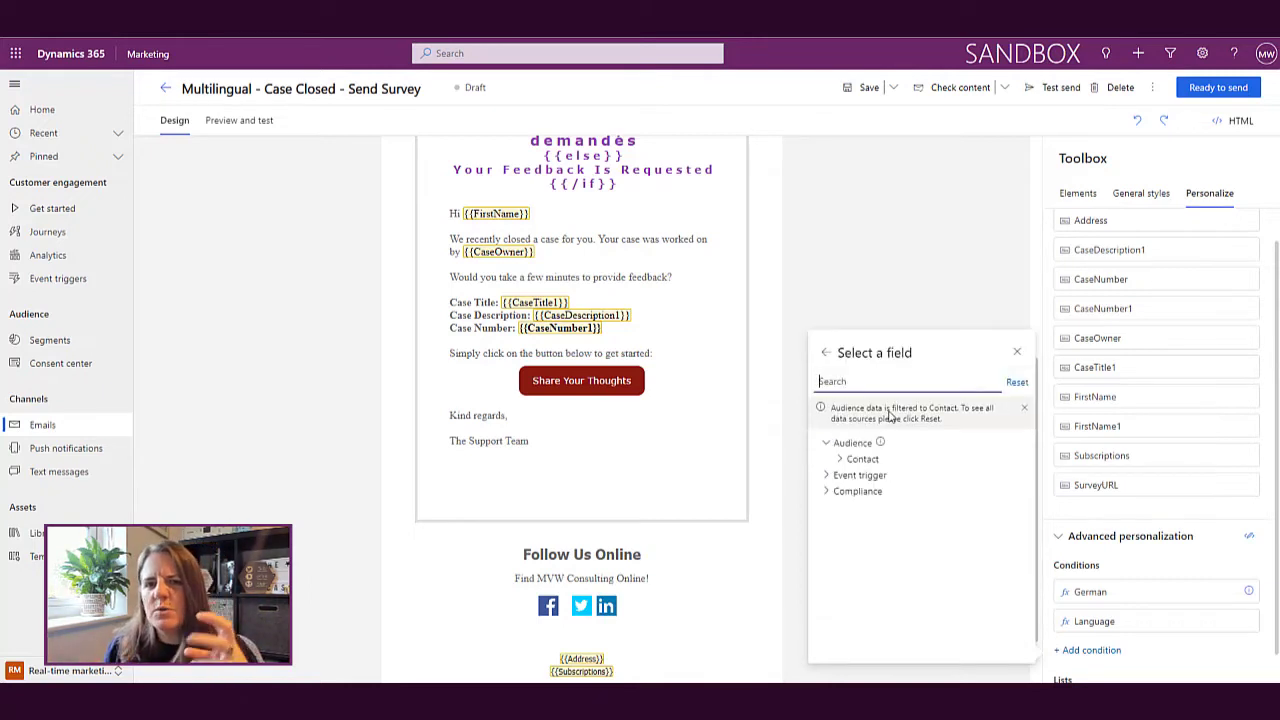
{"action": "type", "text": "lang"}
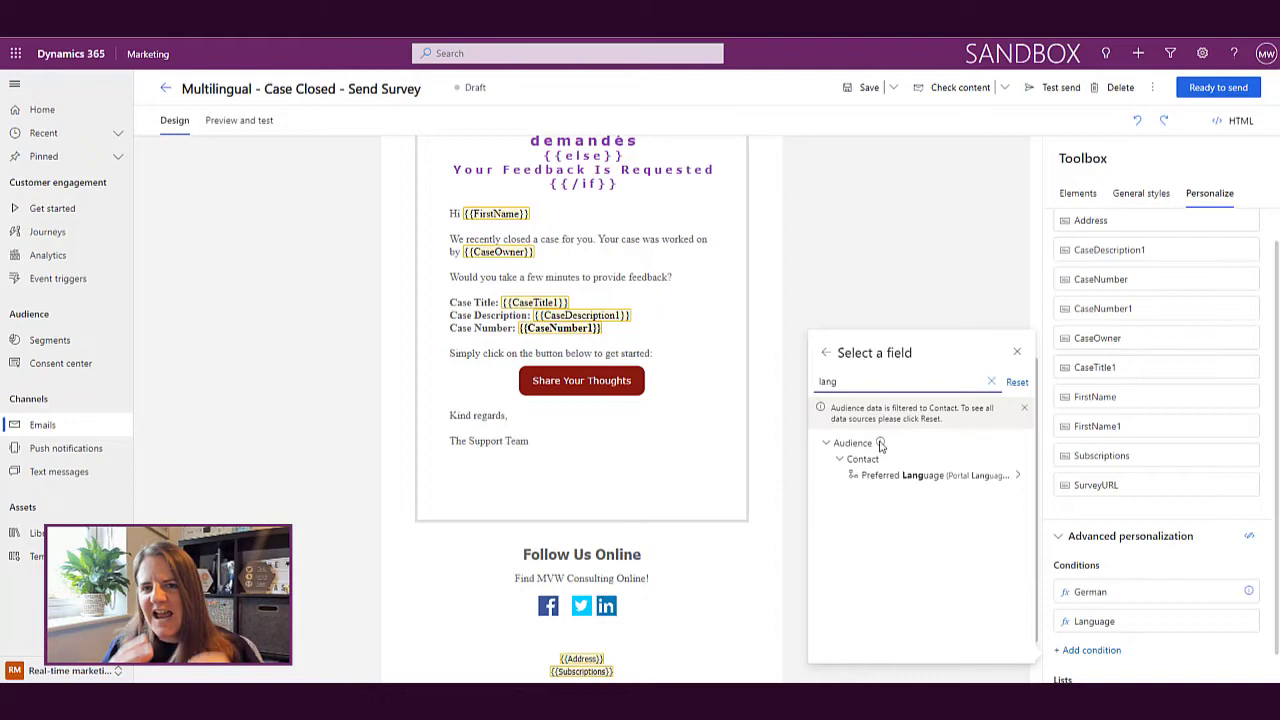
{"action": "left_click", "coordinate": [872, 480]}
{"action": "left_click", "coordinate": [890, 600]}
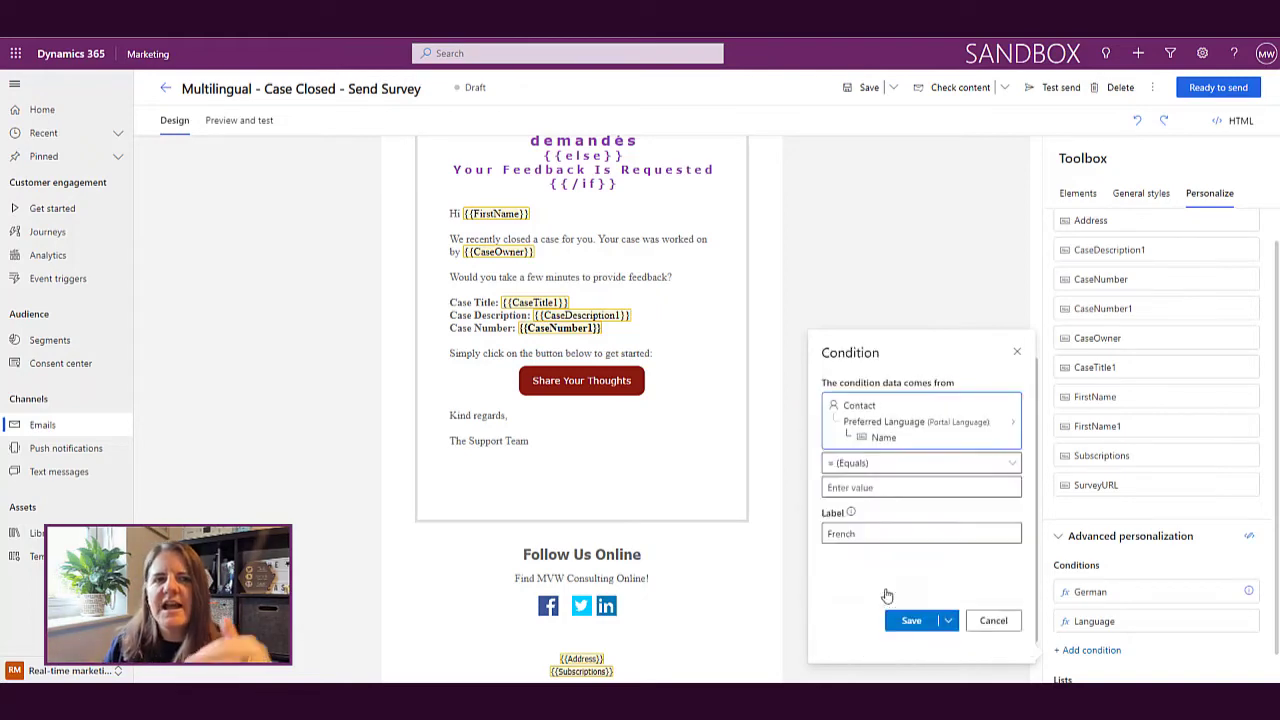
{"action": "left_click", "coordinate": [891, 506]}
{"action": "type", "text": "French"}
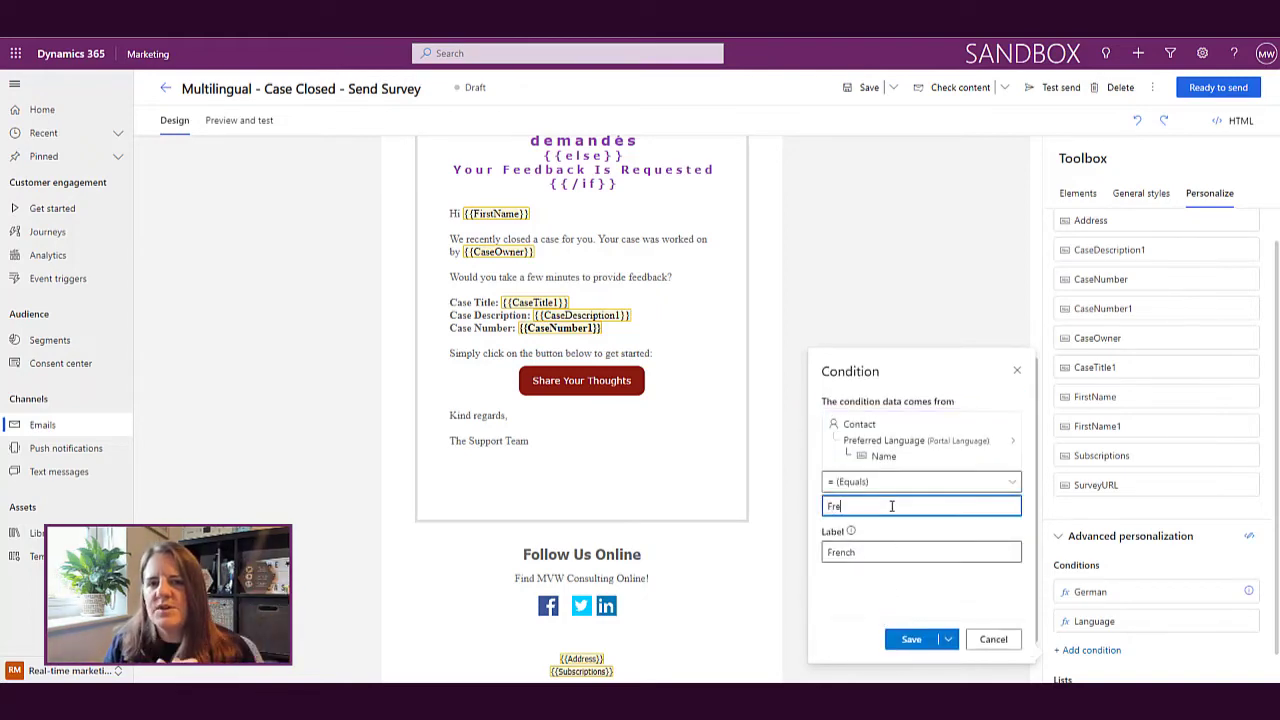
{"action": "left_click", "coordinate": [905, 640]}
Step: Add and save a 'Spanish' condition: contact Preferred Language Name equals Spanish
{"action": "left_click", "coordinate": [1093, 652]}
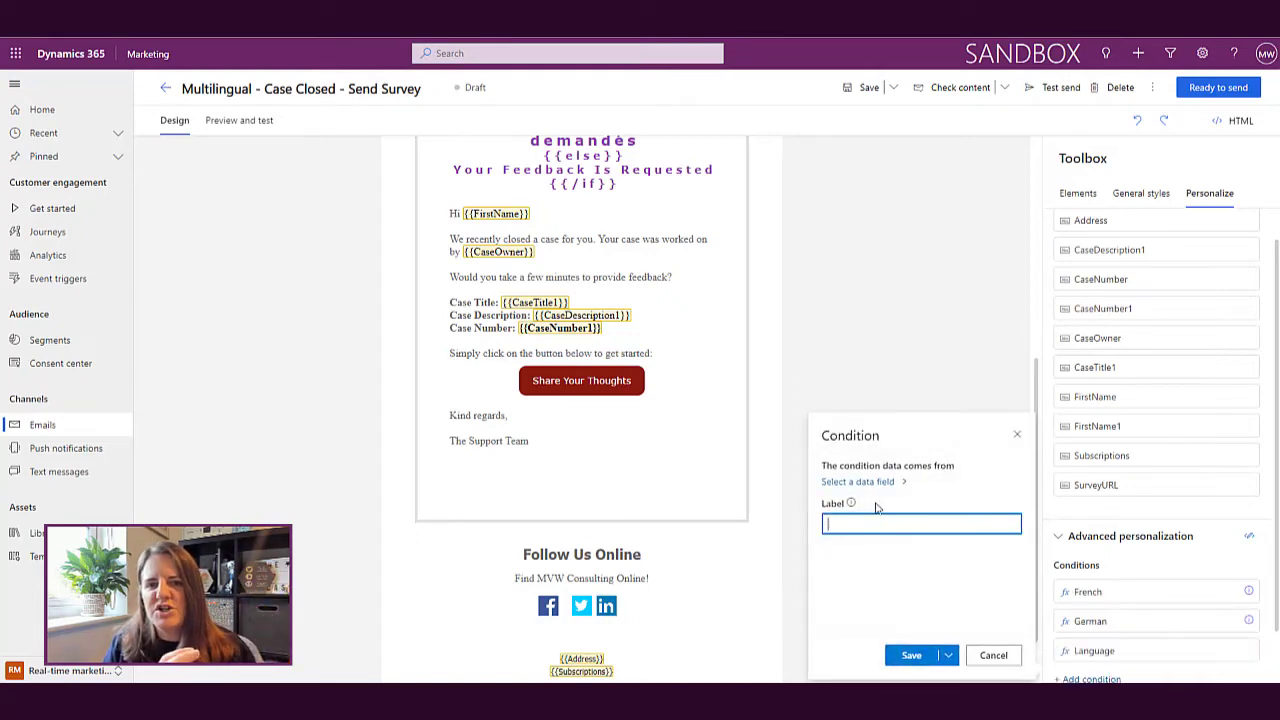
{"action": "type", "text": "Spanish"}
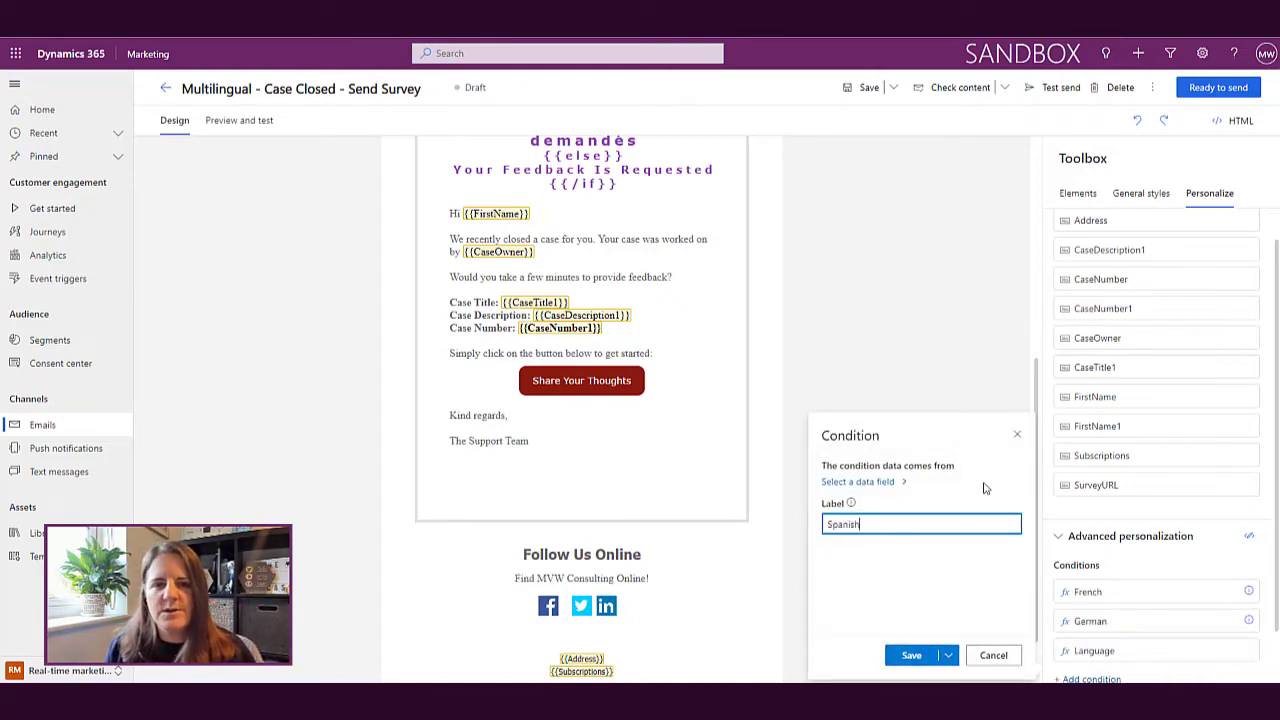
{"action": "left_click", "coordinate": [867, 483]}
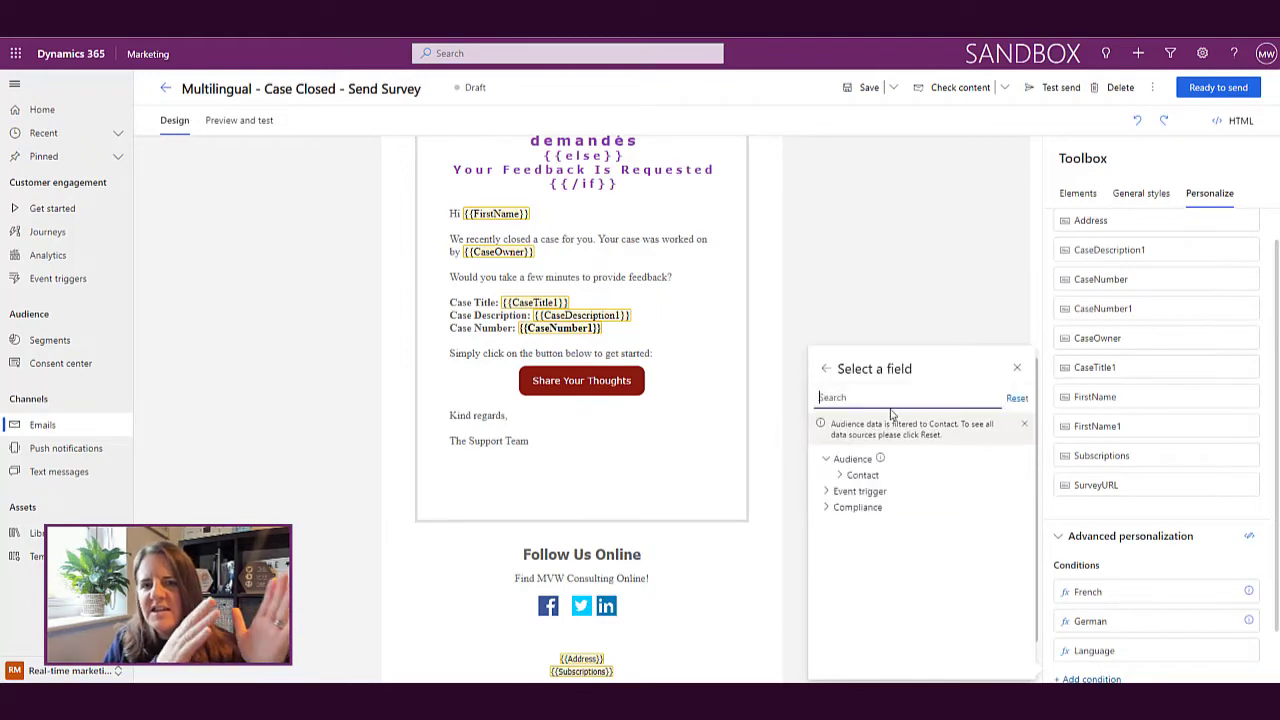
{"action": "type", "text": "langua"}
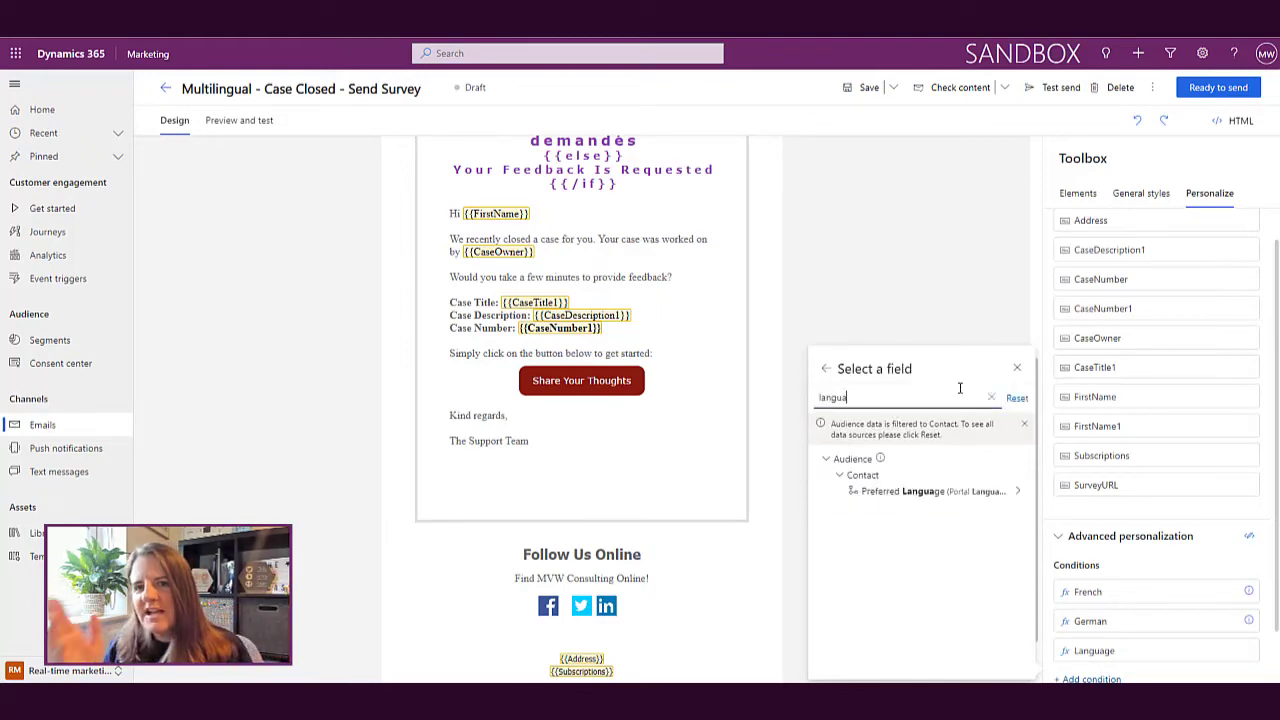
{"action": "left_click", "coordinate": [905, 493]}
{"action": "left_click", "coordinate": [886, 563]}
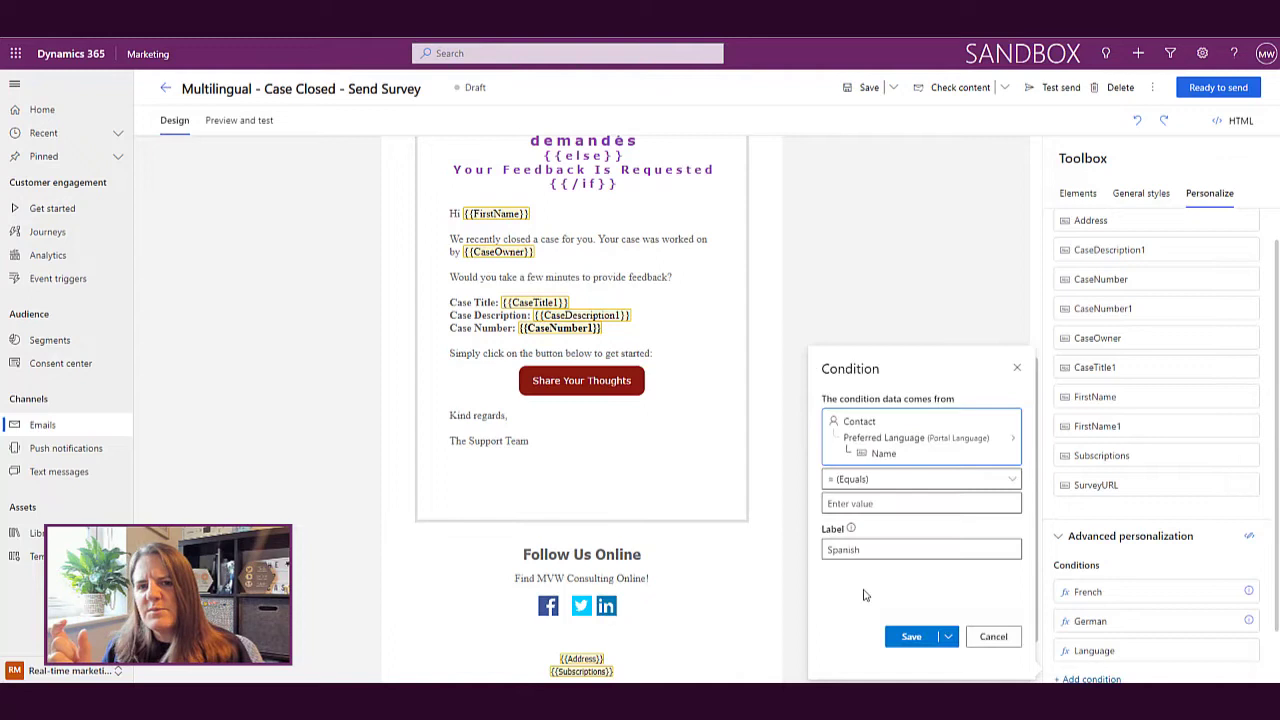
{"action": "type", "text": "Spanish"}
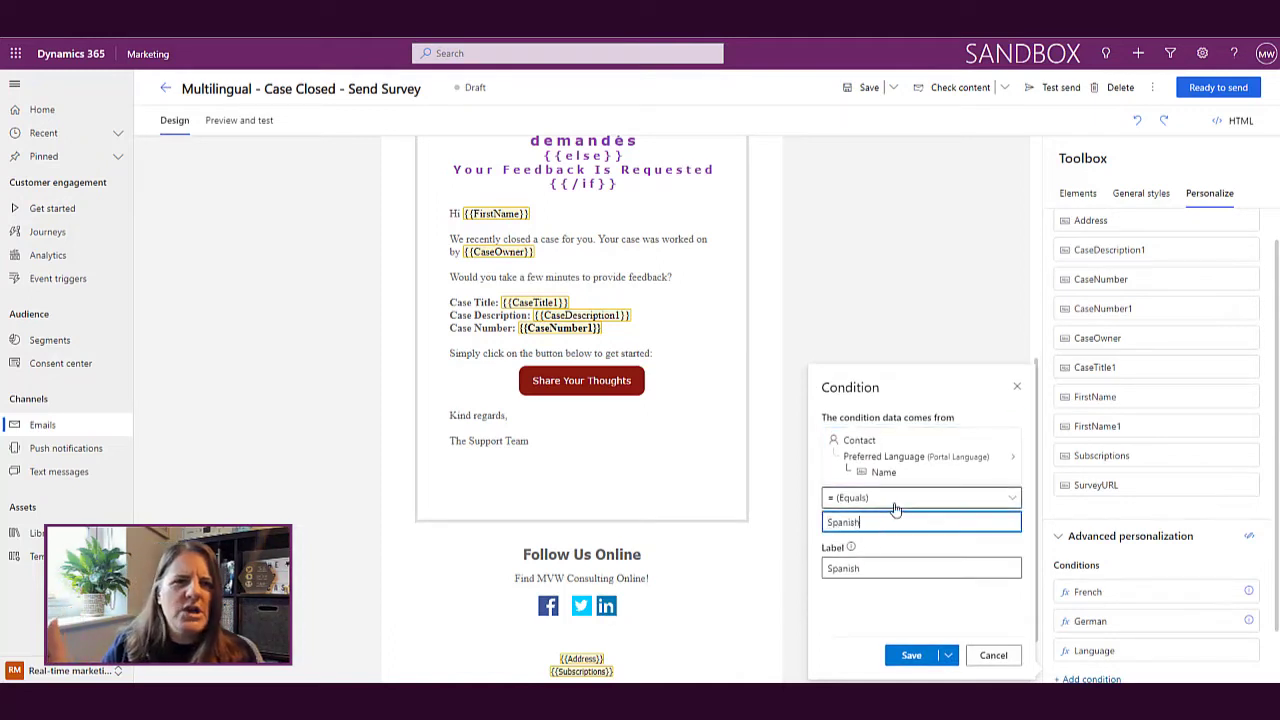
{"action": "left_click", "coordinate": [909, 655]}
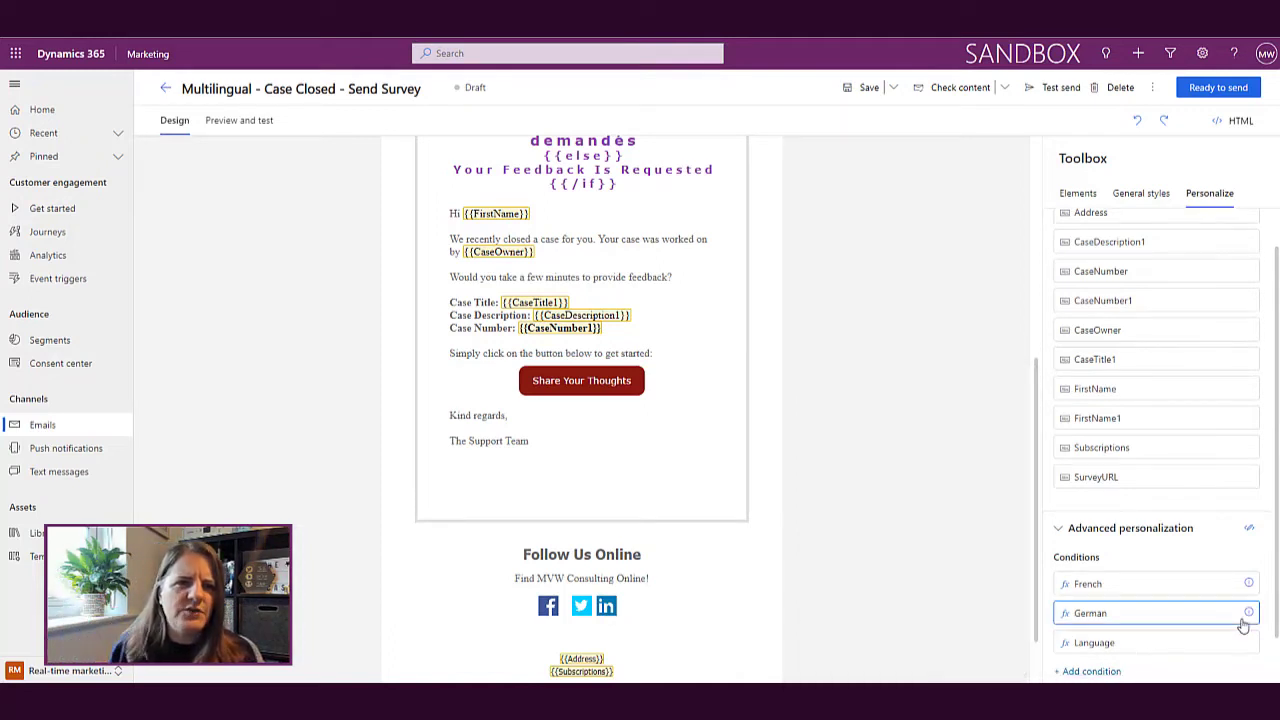
{"action": "scroll", "coordinate": [1240, 560], "scroll_direction": "down", "scroll_amount": 1}
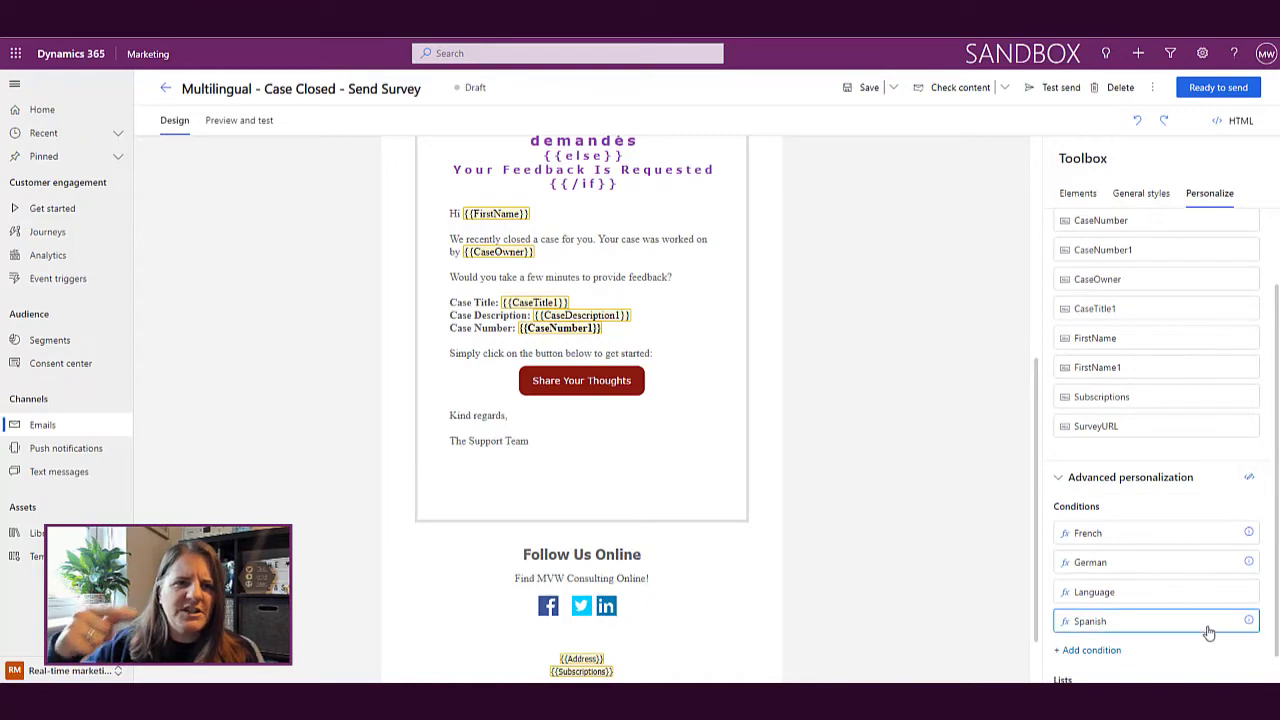
Step: Generate code for if French, else if German, else if Spanish, with default else, and copy it
{"action": "left_click", "coordinate": [1249, 477]}
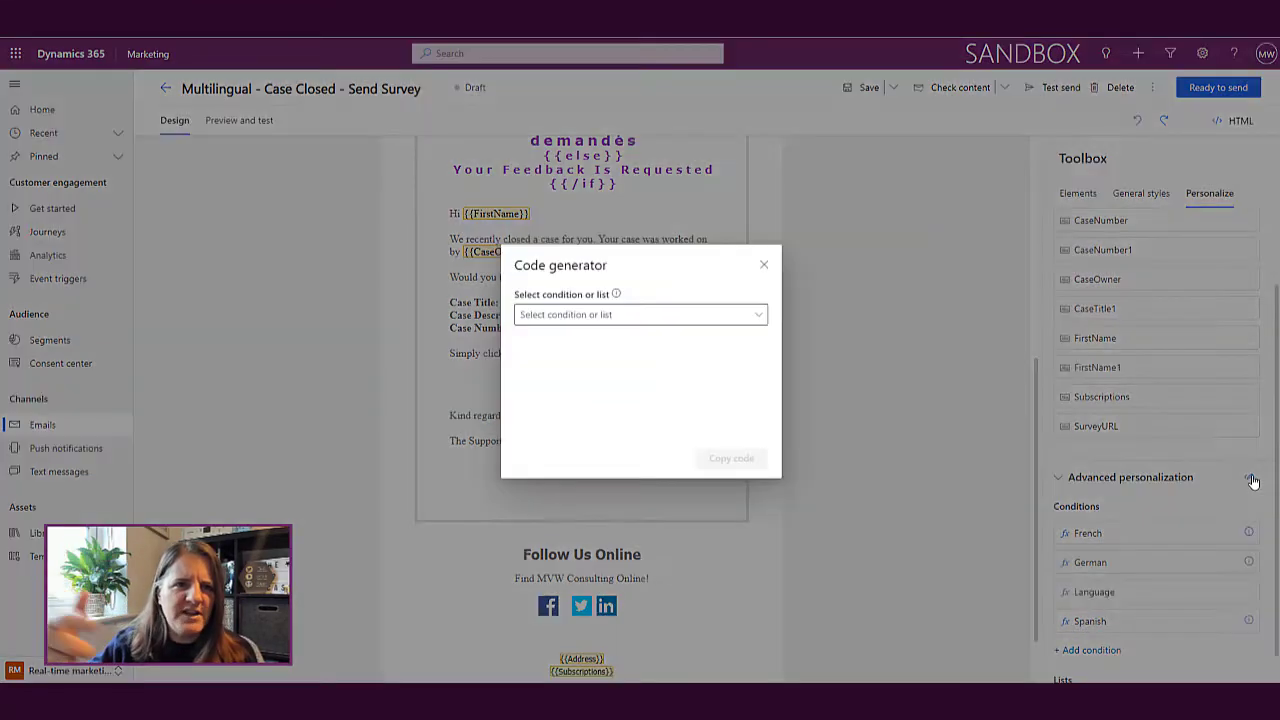
{"action": "left_click", "coordinate": [757, 315]}
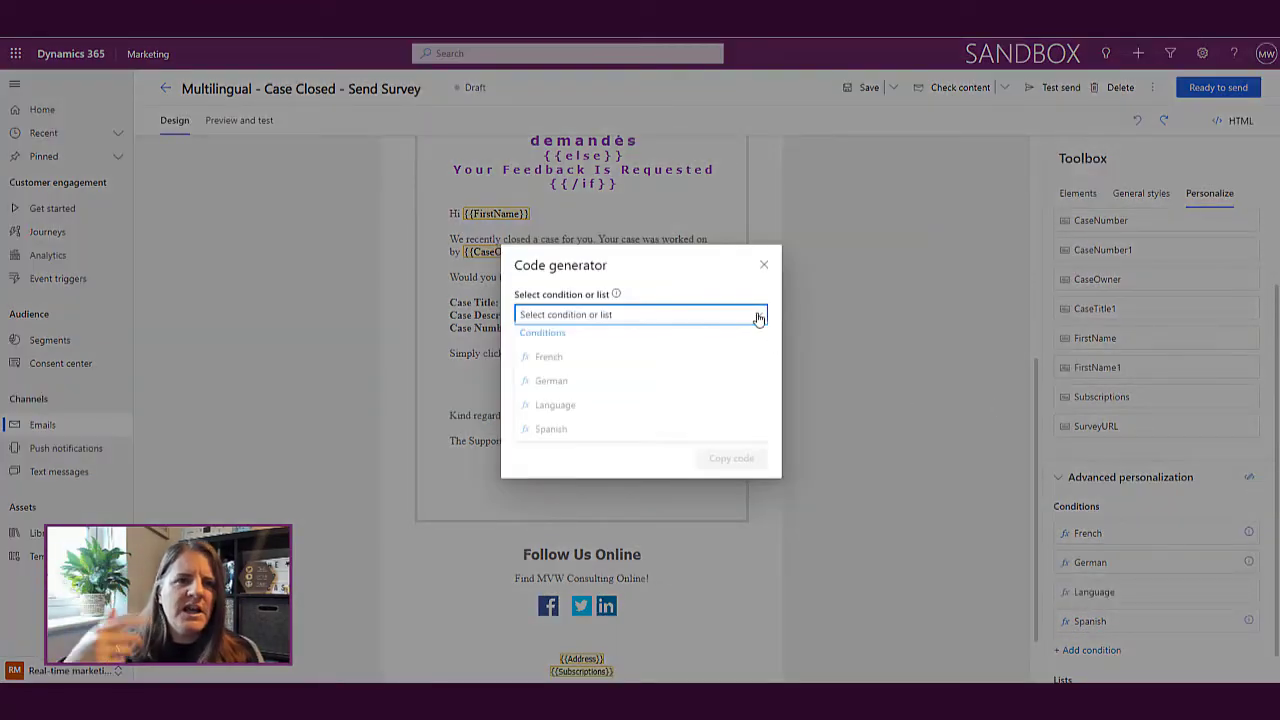
{"action": "left_click", "coordinate": [710, 361]}
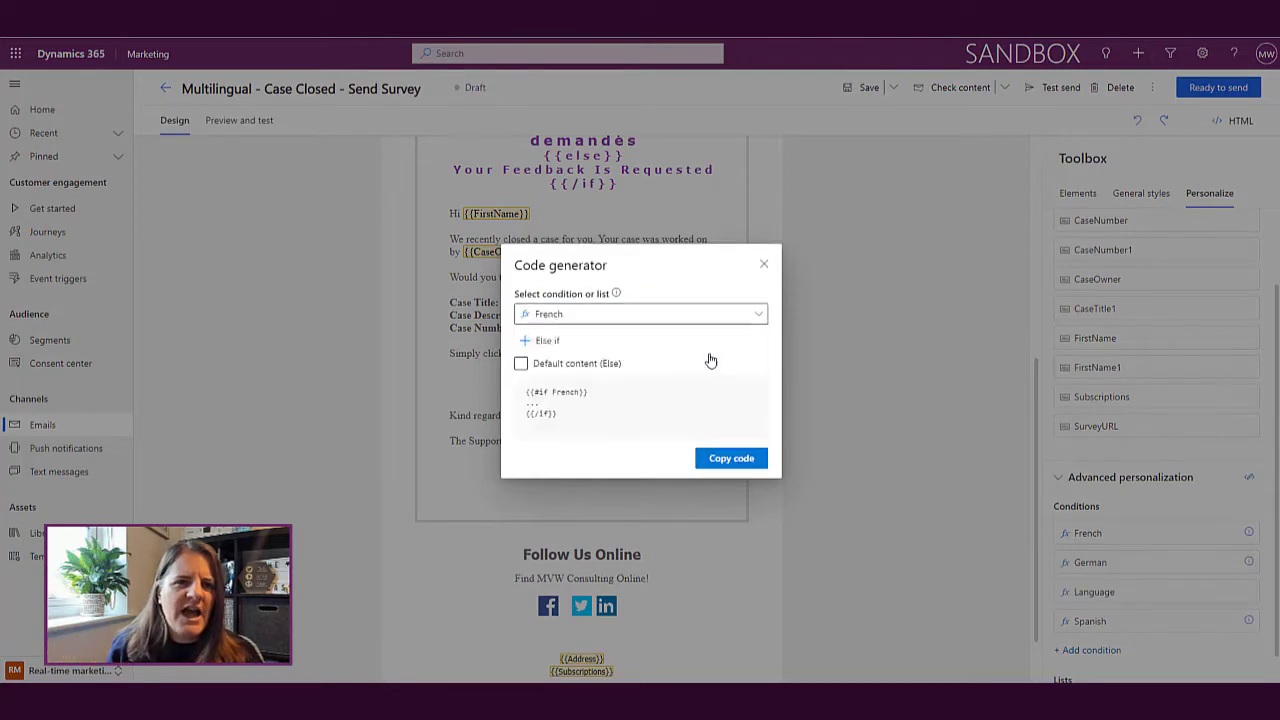
{"action": "left_click", "coordinate": [547, 342]}
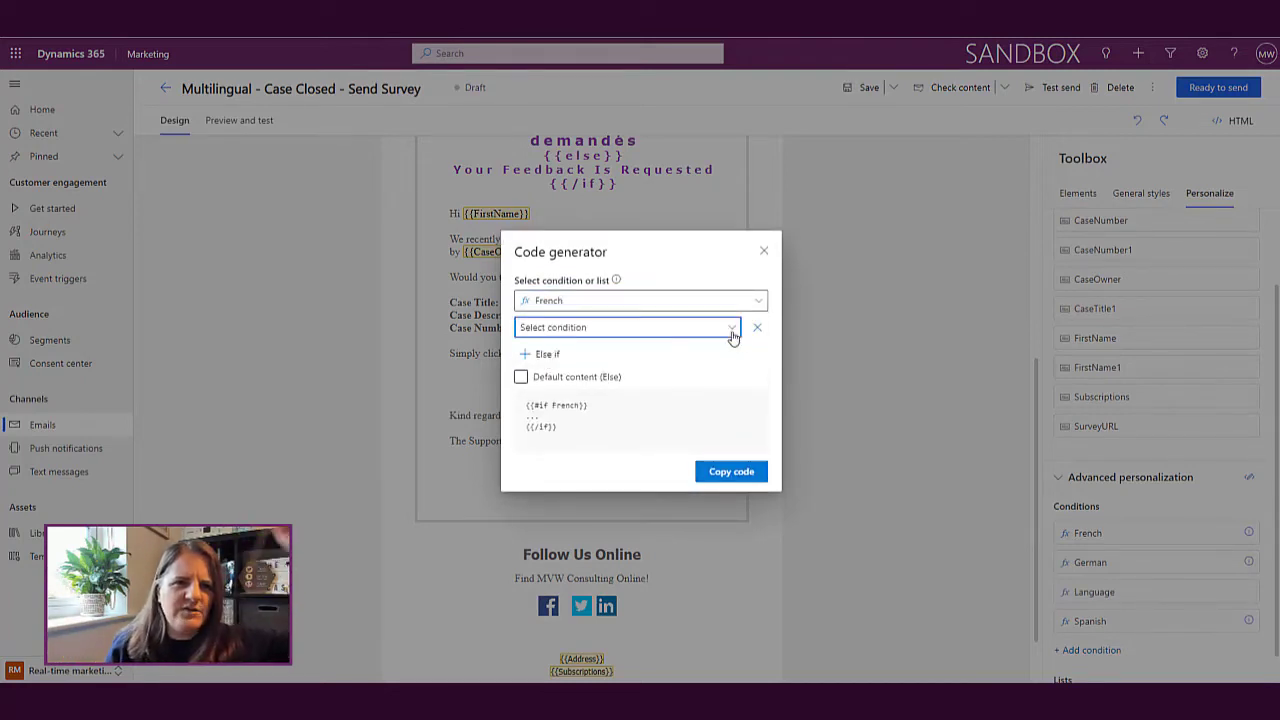
{"action": "left_click", "coordinate": [732, 329]}
{"action": "left_click", "coordinate": [700, 348]}
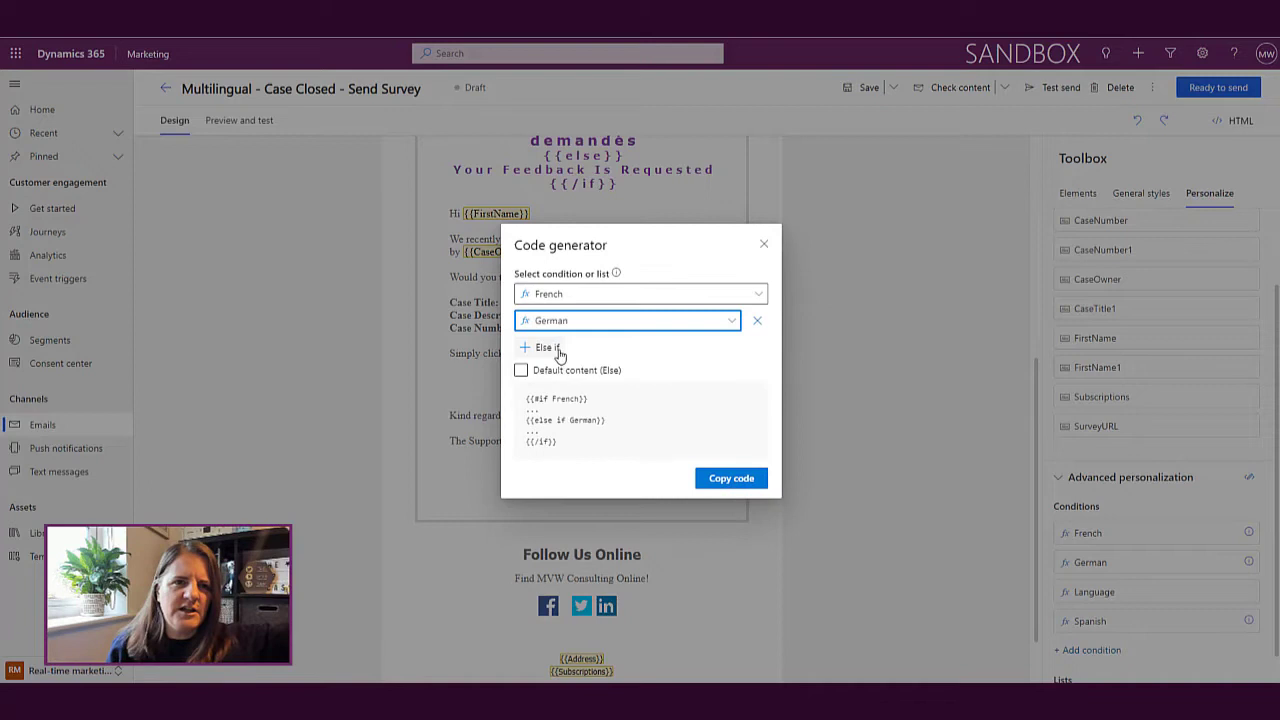
{"action": "left_click", "coordinate": [558, 350]}
{"action": "left_click", "coordinate": [730, 338]}
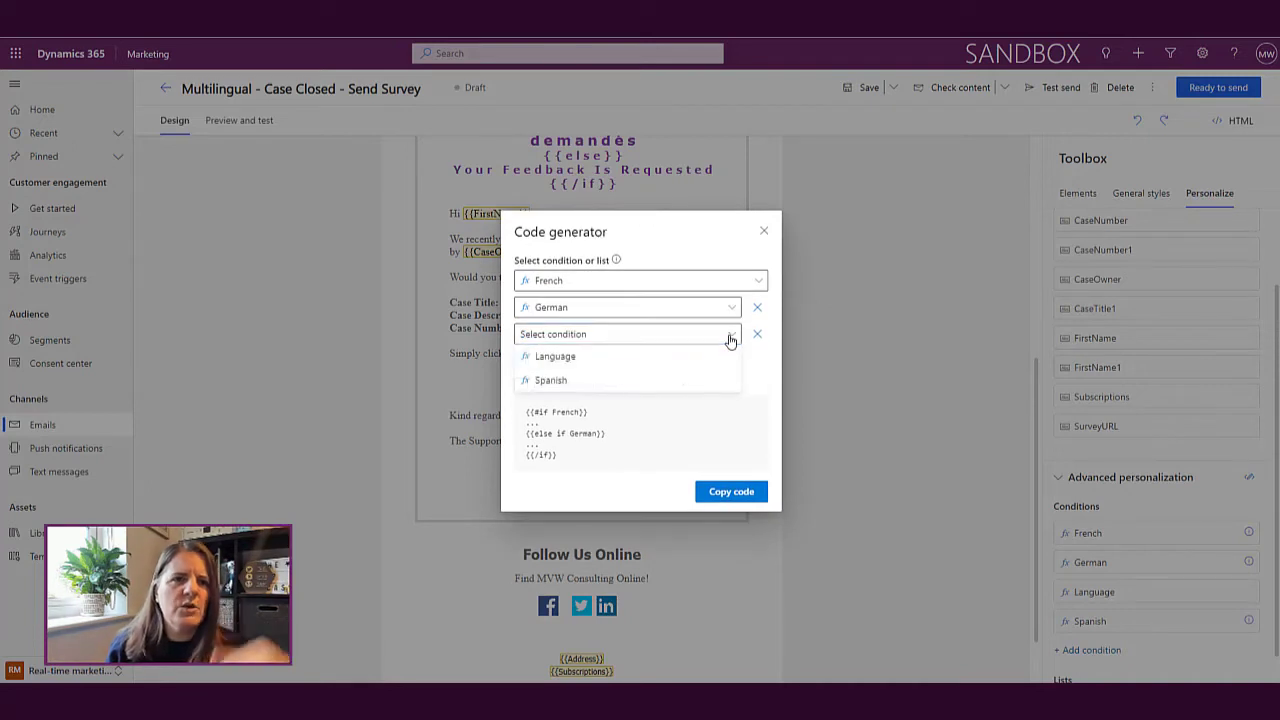
{"action": "left_click", "coordinate": [677, 379]}
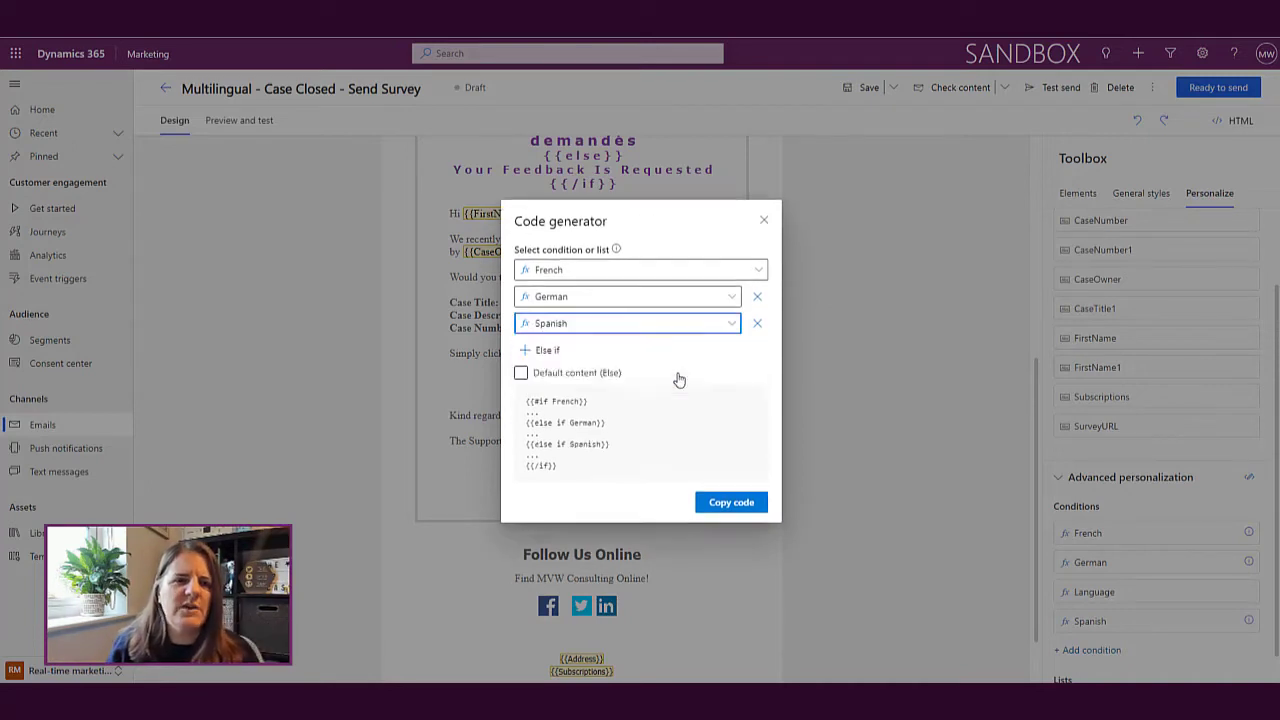
{"action": "left_click", "coordinate": [521, 373]}
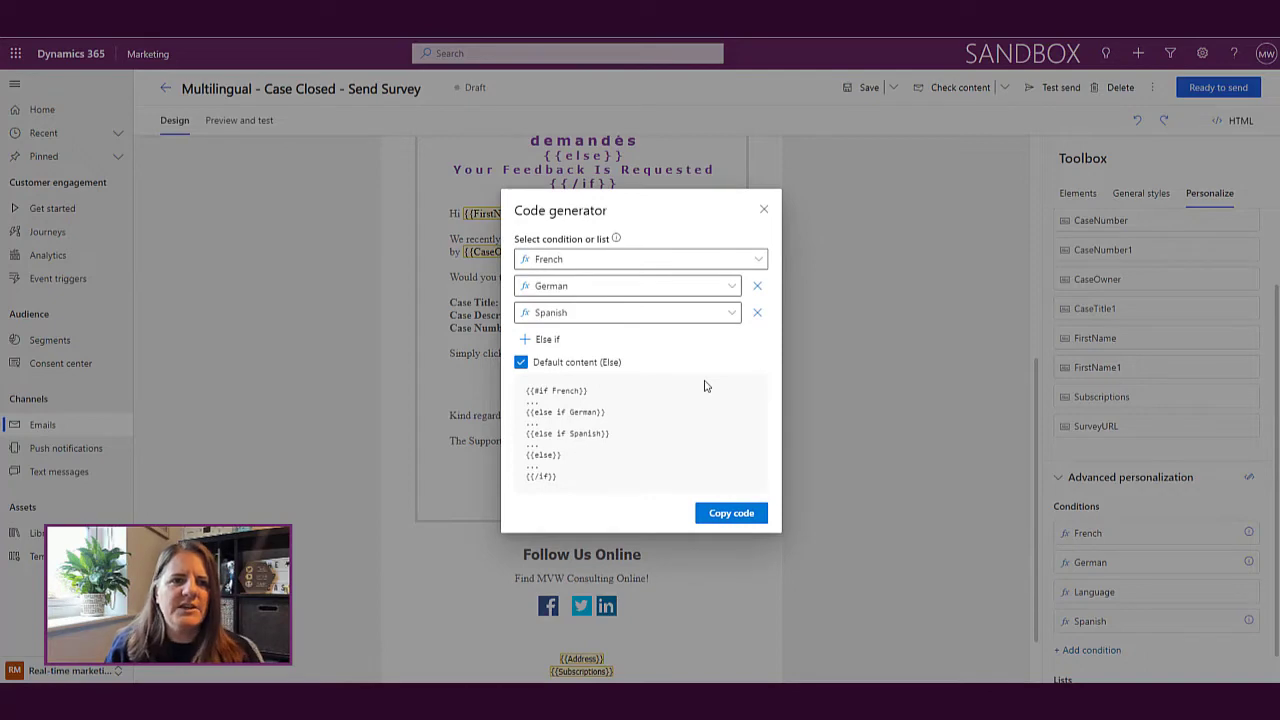
{"action": "left_click", "coordinate": [731, 516]}
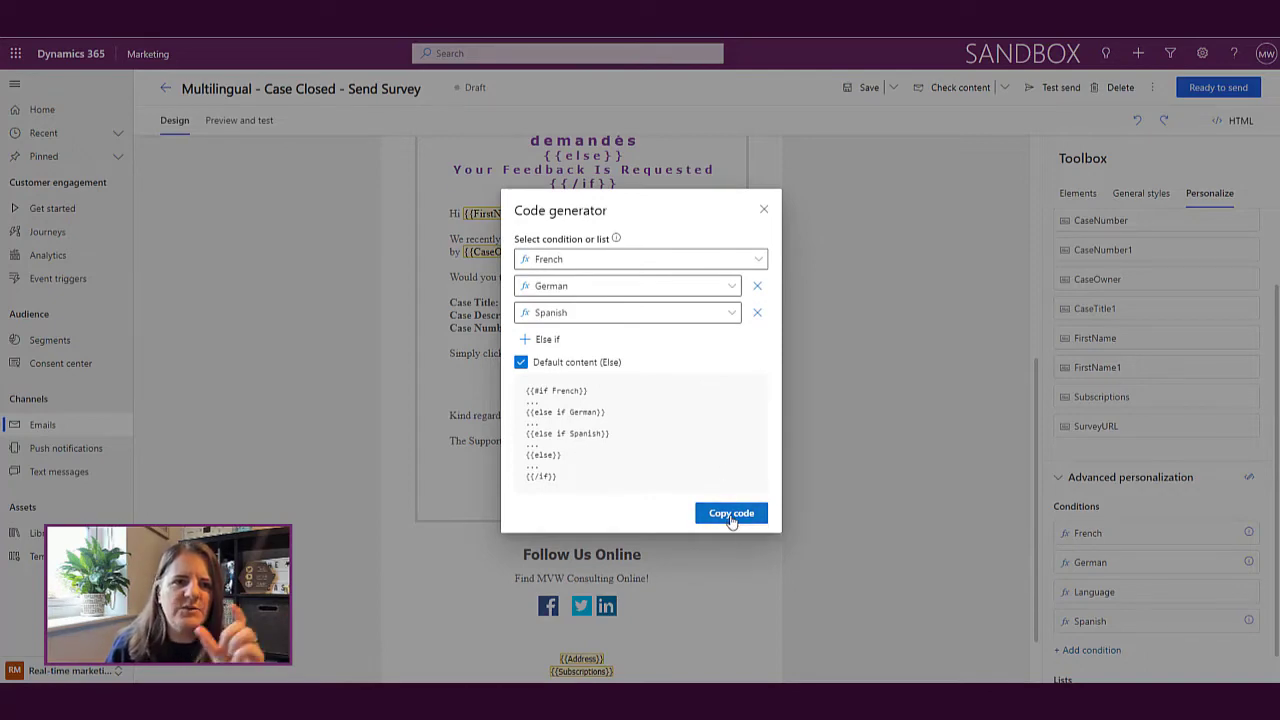
{"action": "scroll", "coordinate": [920, 503], "scroll_direction": "up", "scroll_amount": 3}
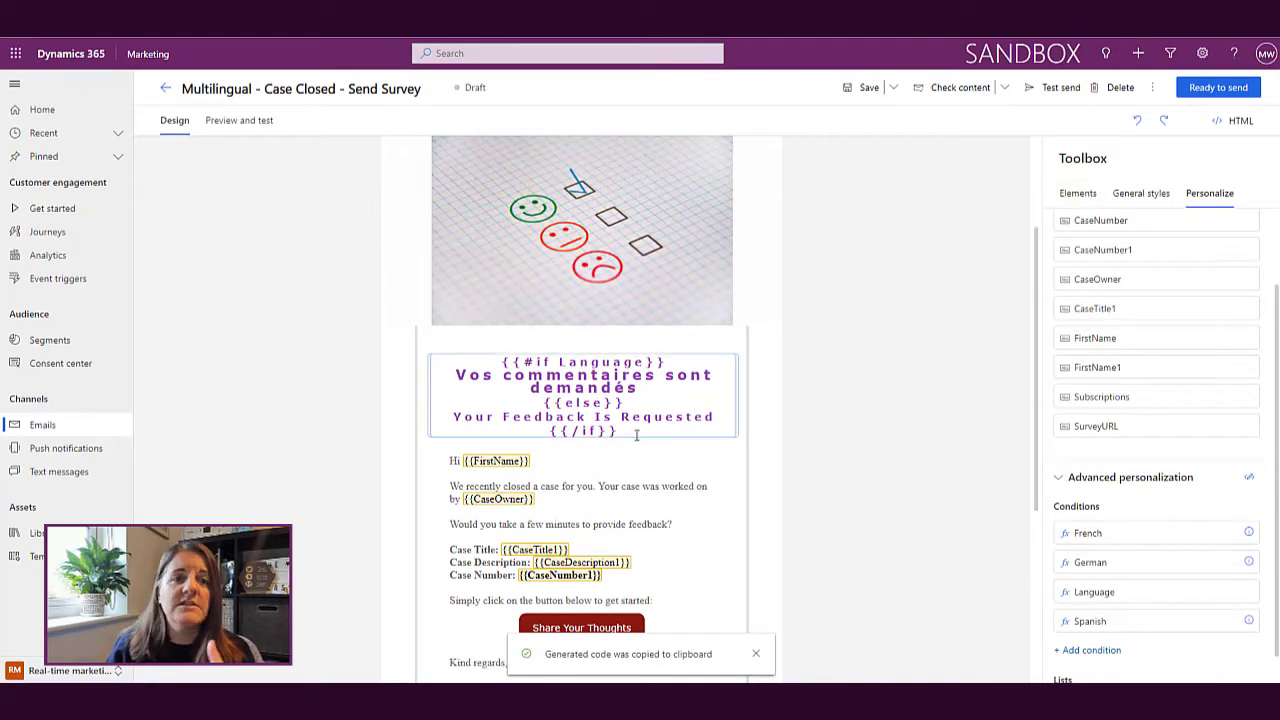
Step: Replace the heading text with the French/German/Spanish conditional code, undoing duplicate pastes
{"action": "left_click_drag", "start_coordinate": [620, 436], "coordinate": [383, 357]}
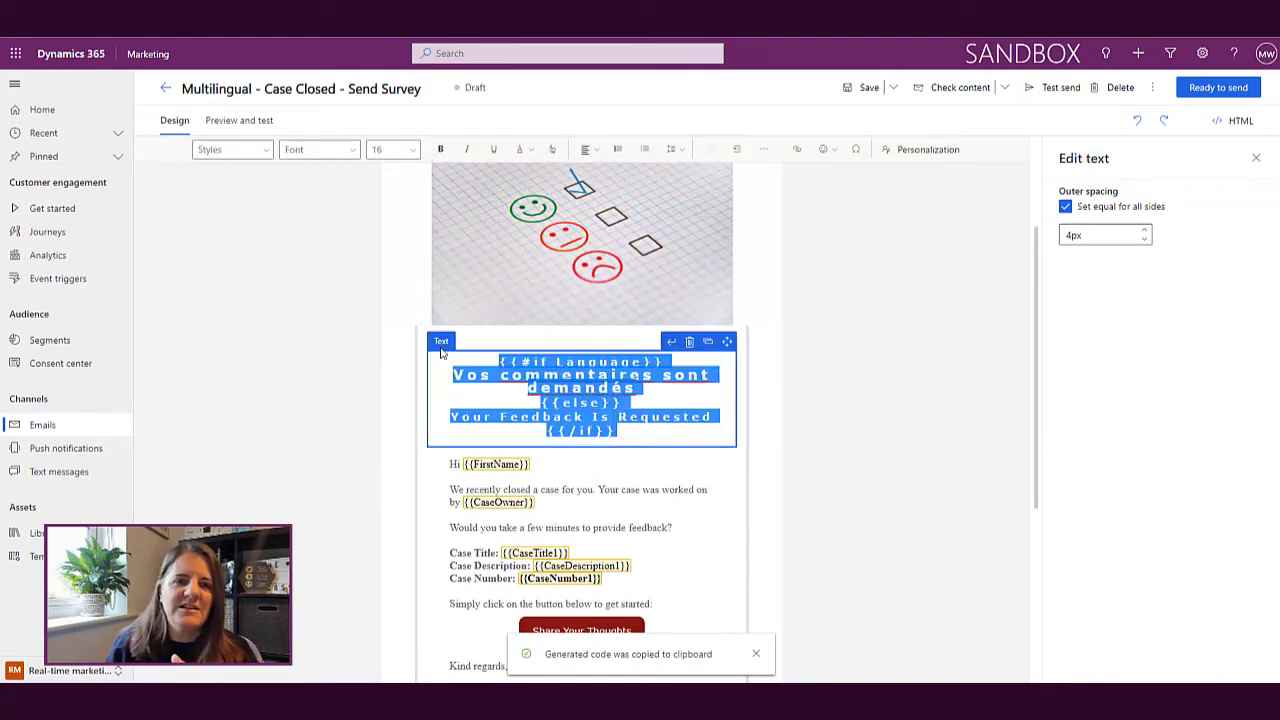
{"action": "key", "text": "Delete"}
{"action": "type", "text": "{{#if French}} {{else if German}} {{else if Spanish}} {{else}} {{/if}}"}
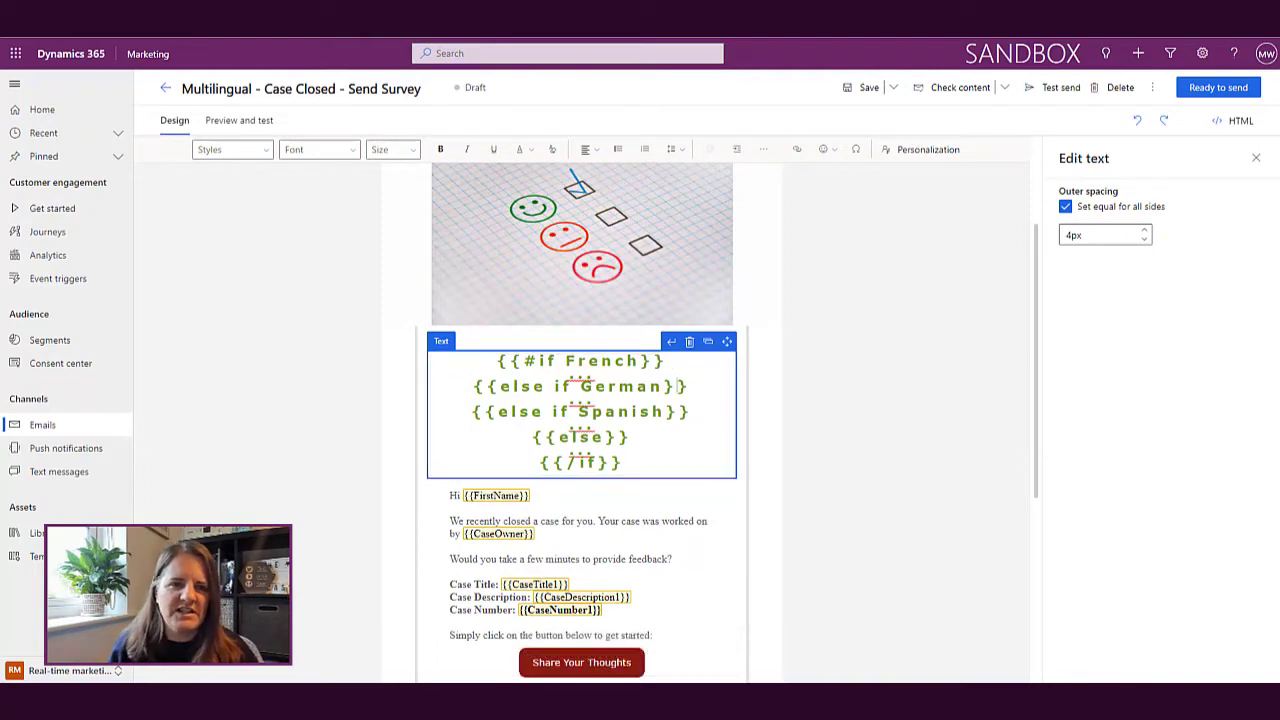
{"action": "left_click_drag", "start_coordinate": [610, 385], "coordinate": [570, 385]}
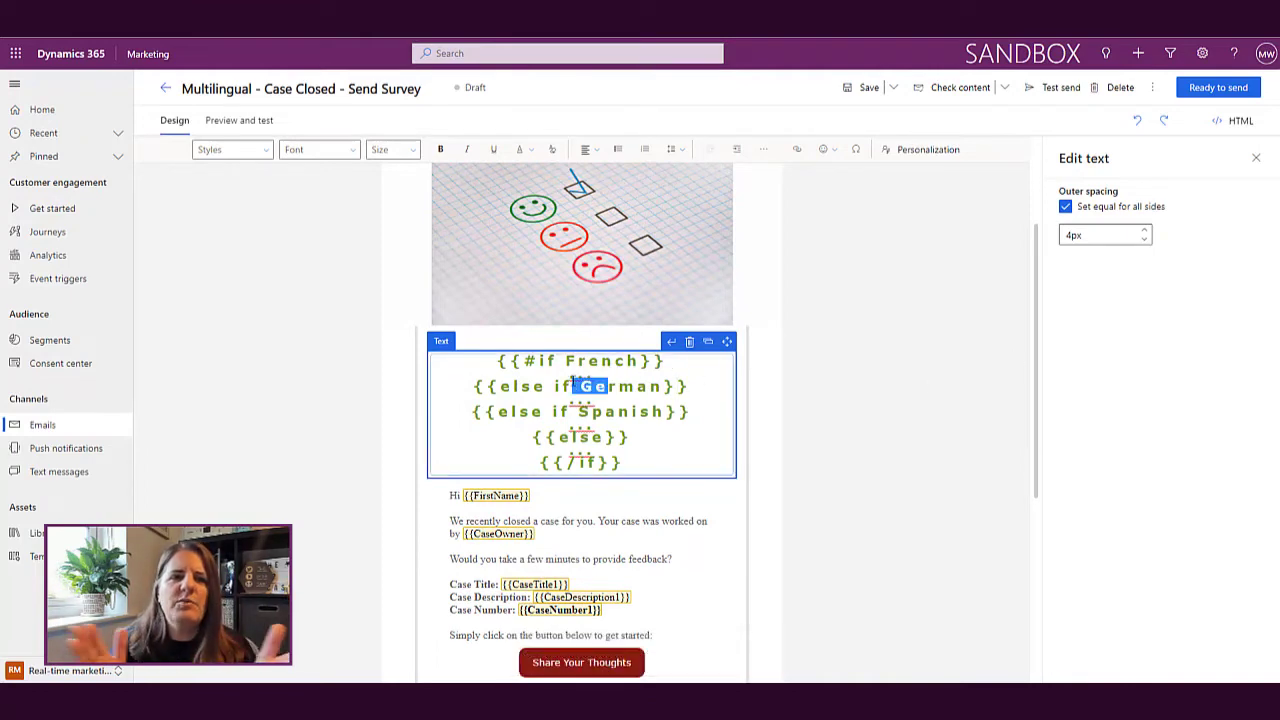
{"action": "left_click", "coordinate": [603, 380]}
{"action": "left_click", "coordinate": [566, 372]}
{"action": "type", "text": "{{#if French}} {{else if German}} {{else if Spanish}} {{else}} {{/if}}"}
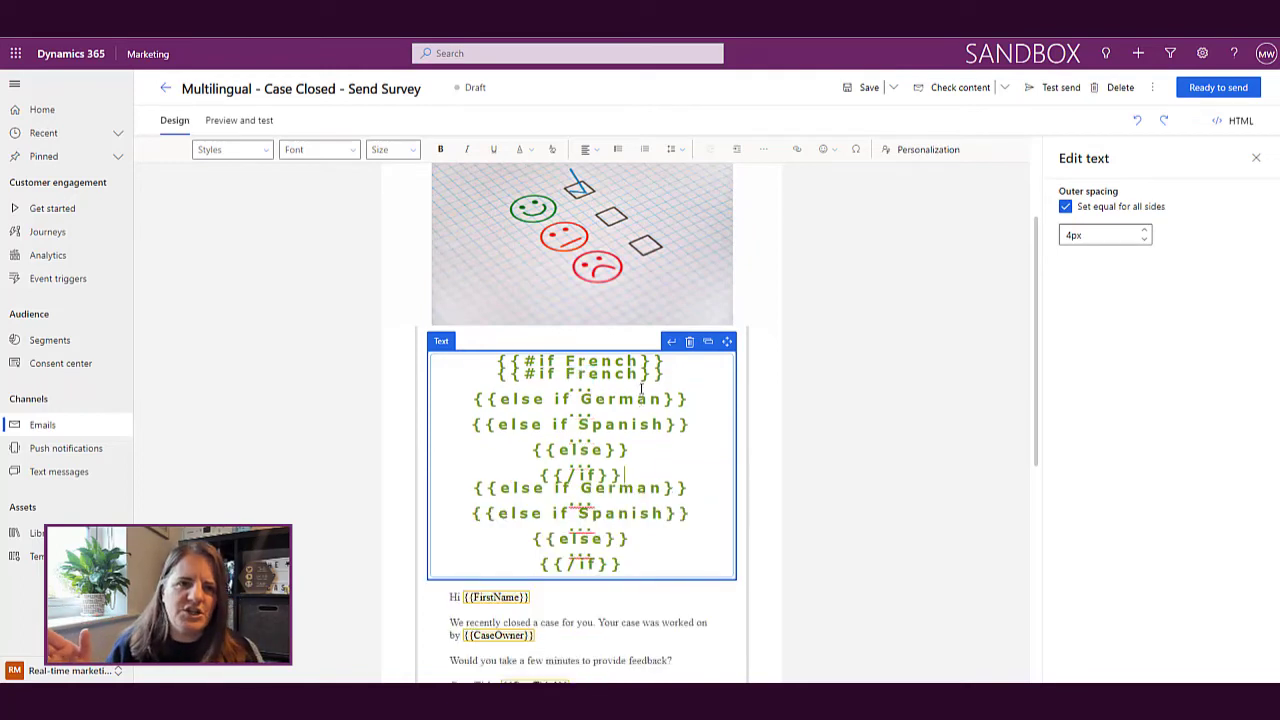
{"action": "key", "text": "ctrl+z"}
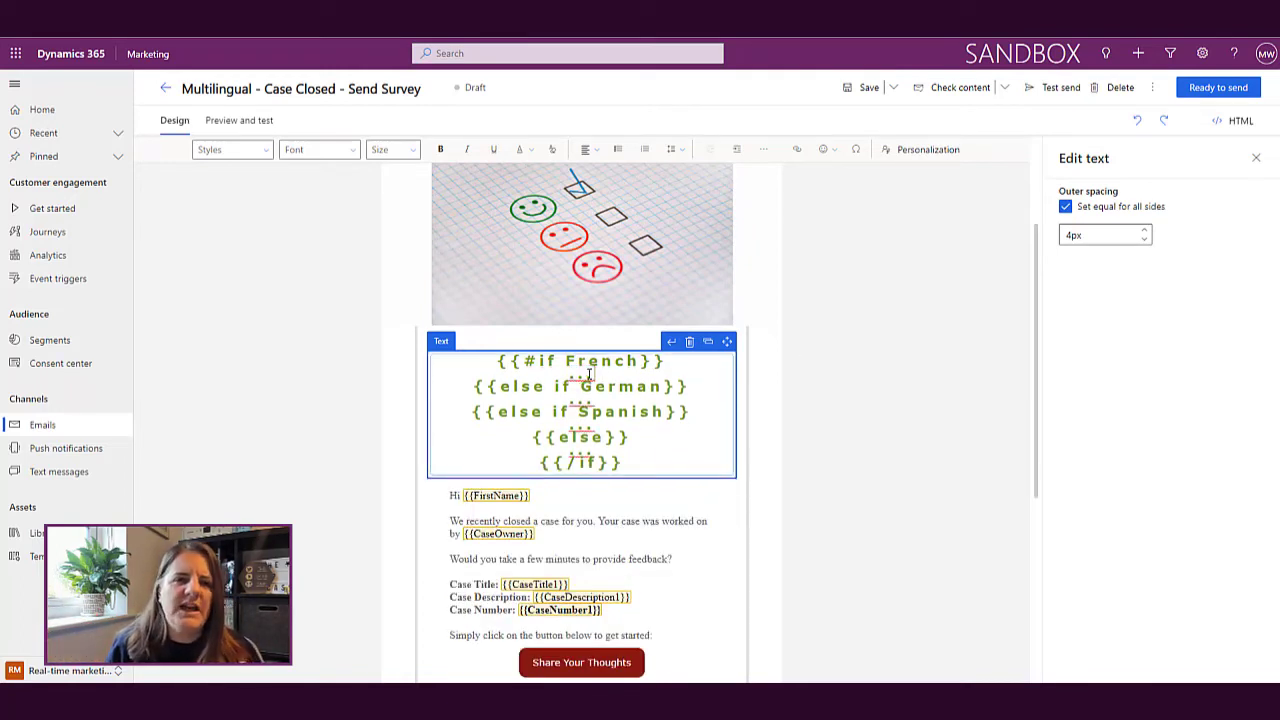
{"action": "type", "text": "{{#if French}} {{else if German}} {{else if Spanish}} {{else}} {{/if}}"}
{"action": "key", "text": "ctrl+z"}
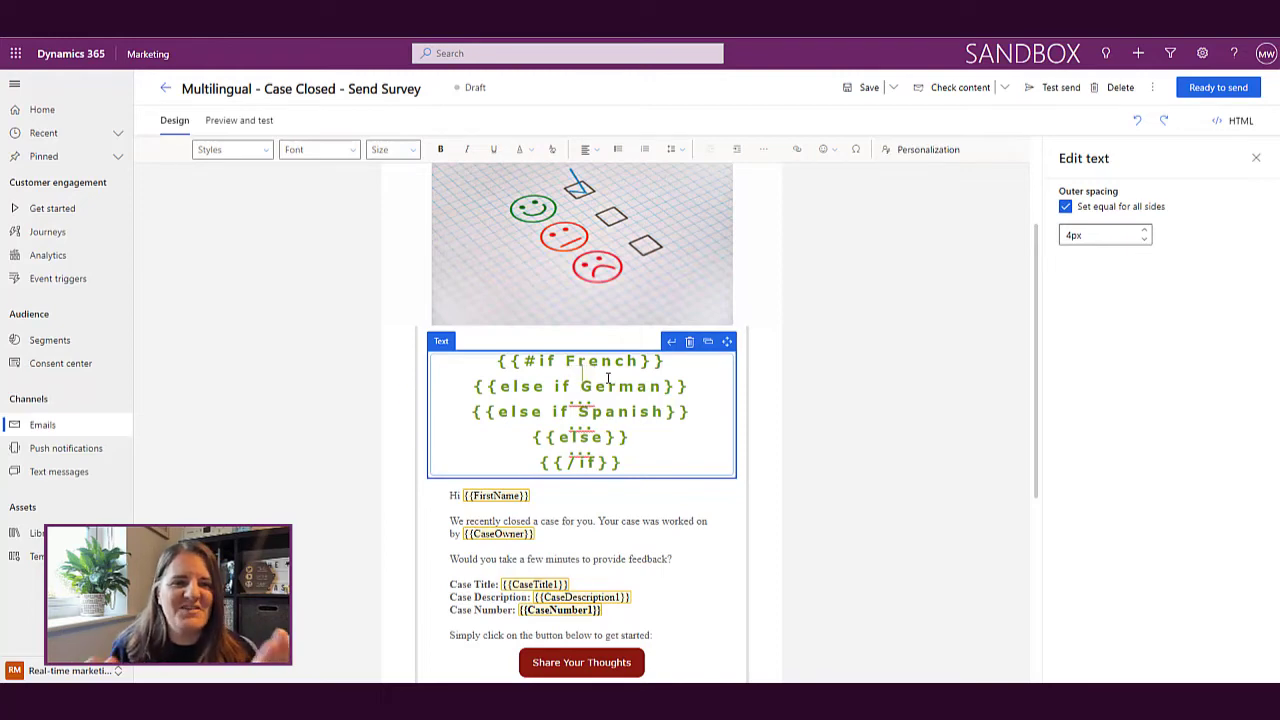
Step: Paste French, German and Spanish titles under their conditions, and 'Your Feedback Is Requested' under else
{"action": "type", "text": "Vos commentaires sont demandés"}
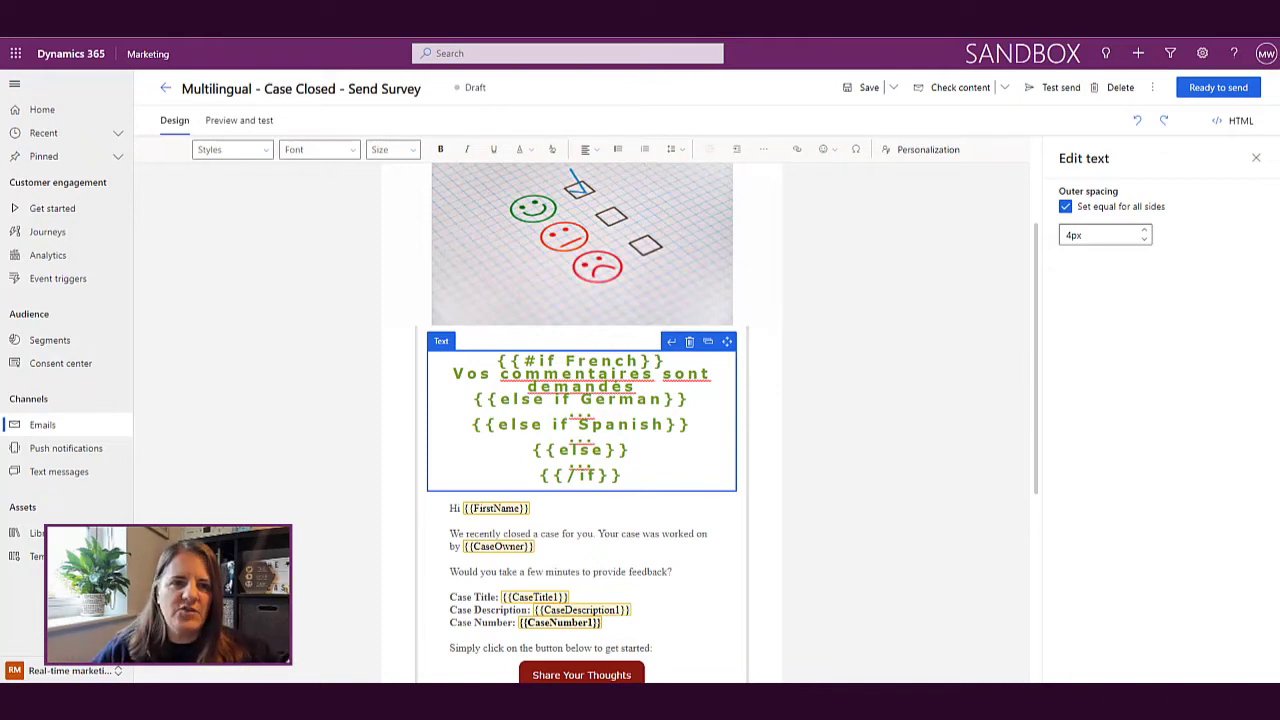
{"action": "left_click", "coordinate": [602, 412]}
{"action": "type", "text": "Ihr Feedback ist gefragt"}
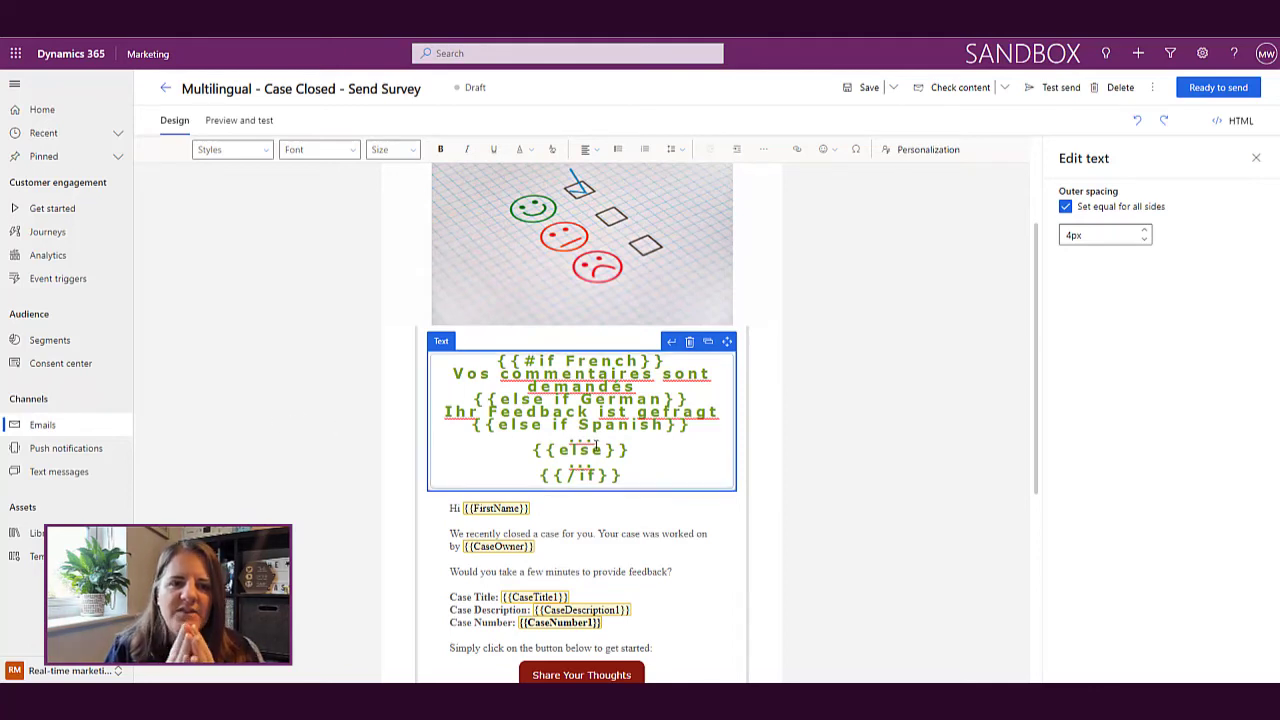
{"action": "left_click", "coordinate": [635, 446]}
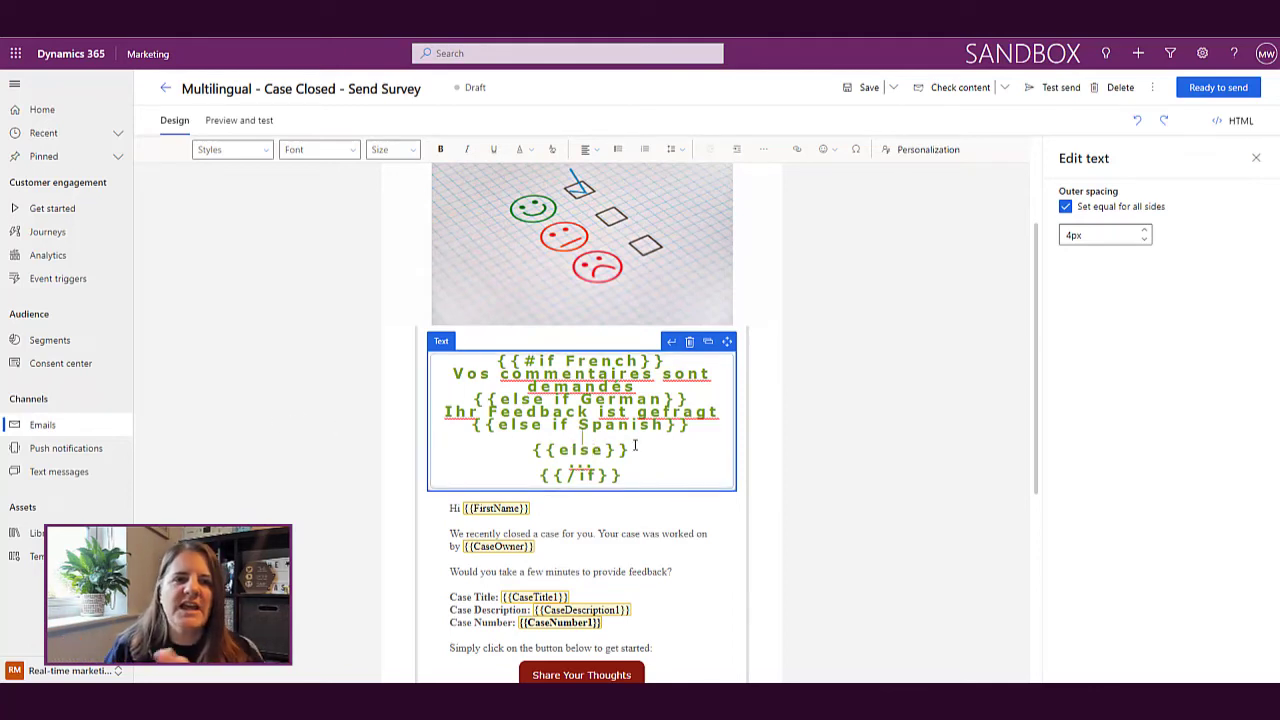
{"action": "type", "text": "Se solicitan sus comentarios"}
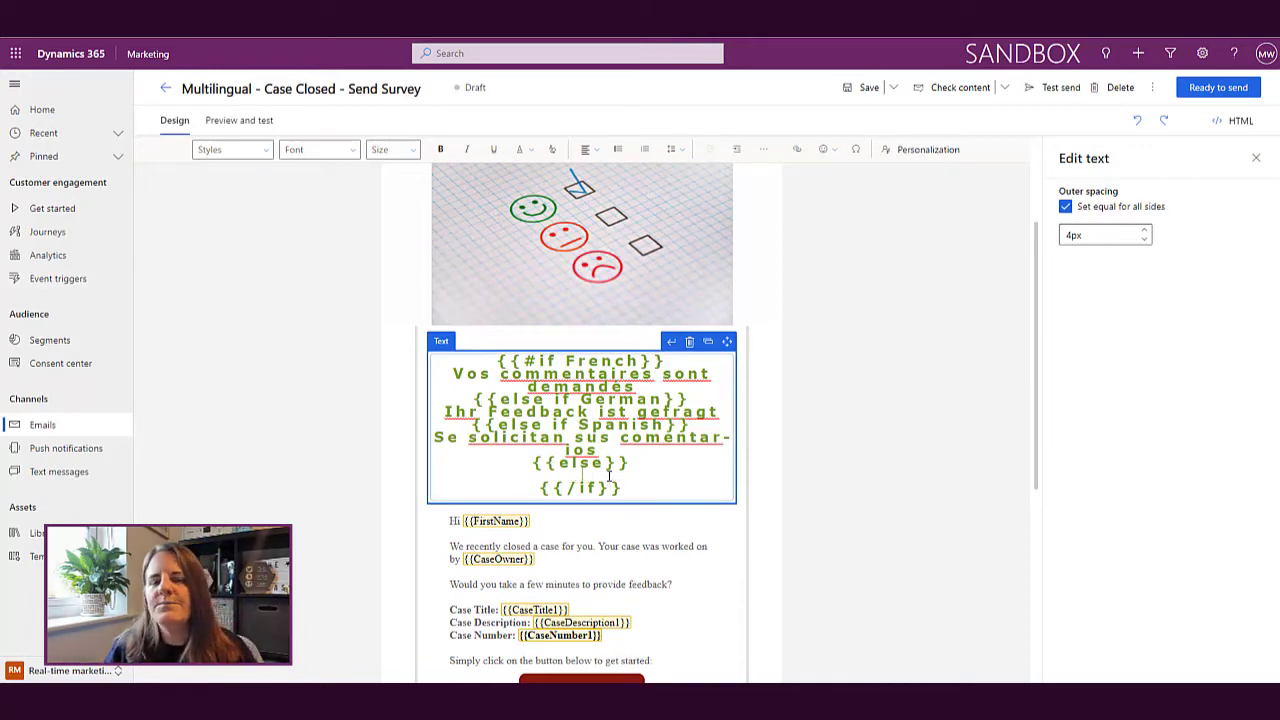
{"action": "type", "text": "Your Feedback Is Requested"}
{"action": "left_click", "coordinate": [800, 341]}
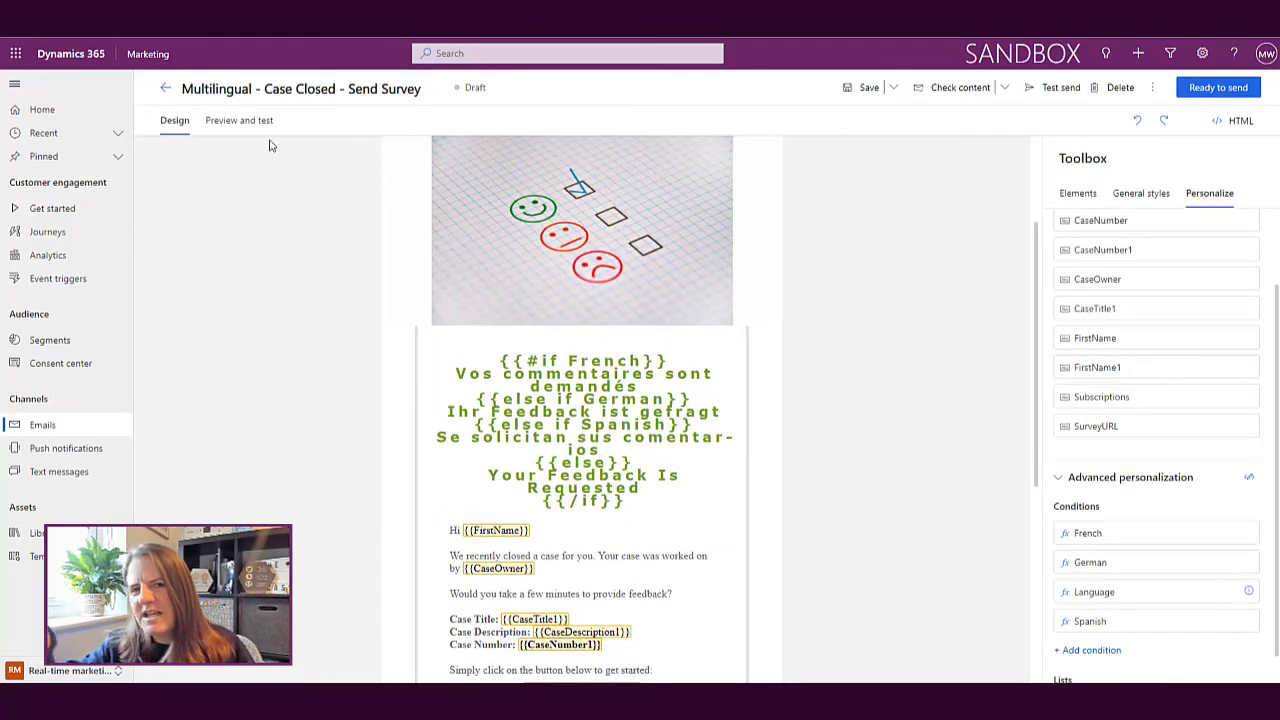
Step: In the preview's sample data, test the French value as true, then clear it
{"action": "left_click", "coordinate": [245, 121]}
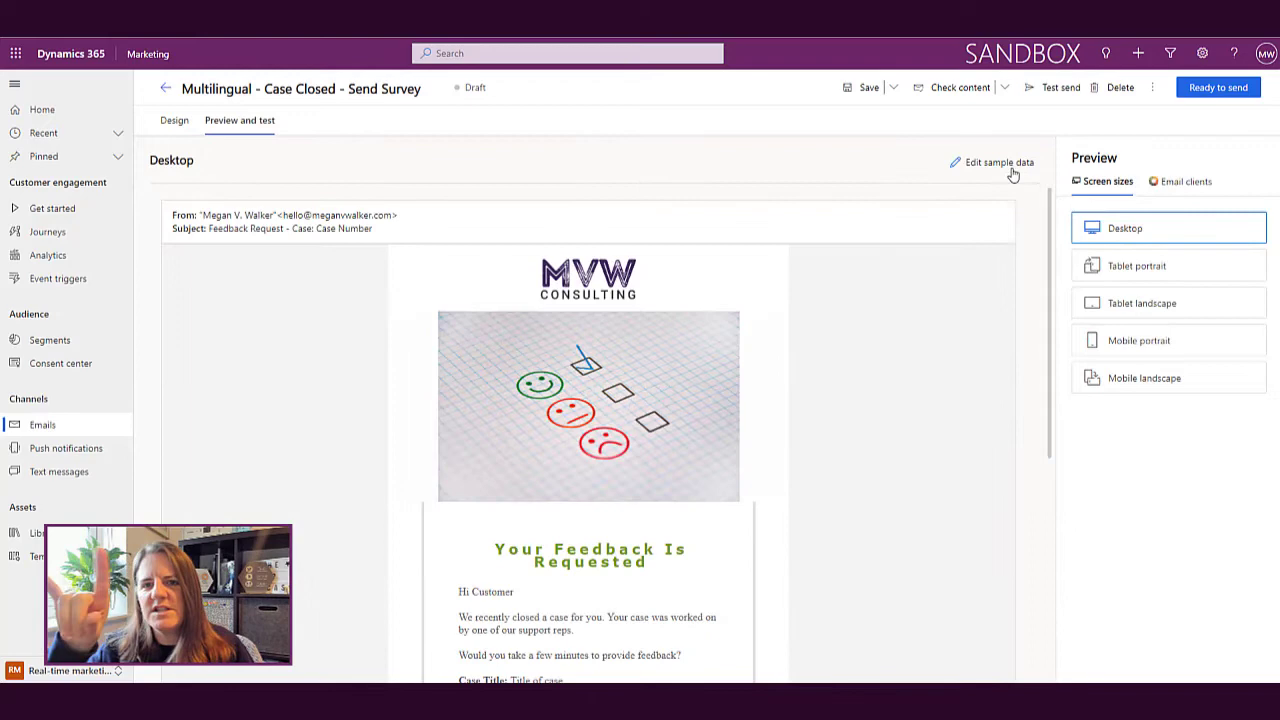
{"action": "left_click", "coordinate": [1000, 162]}
{"action": "scroll", "coordinate": [1119, 453], "scroll_direction": "down", "scroll_amount": 5}
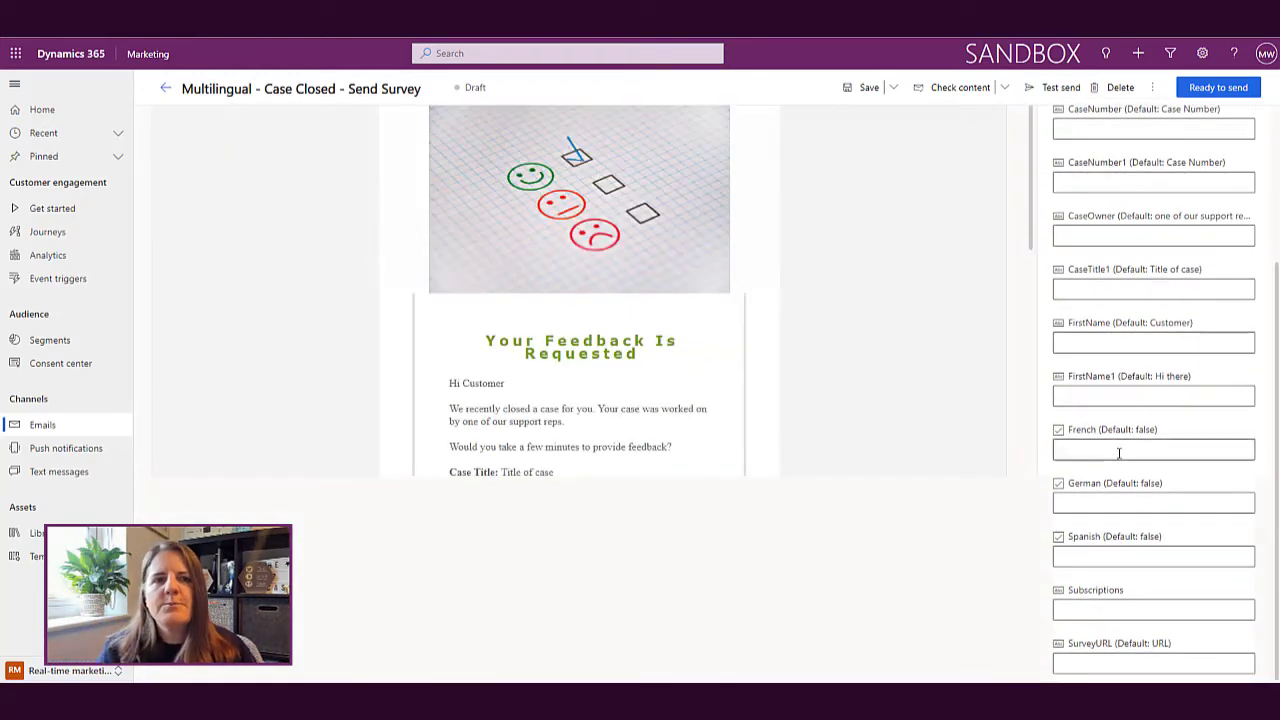
{"action": "left_click", "coordinate": [1119, 453]}
{"action": "type", "text": "tr"}
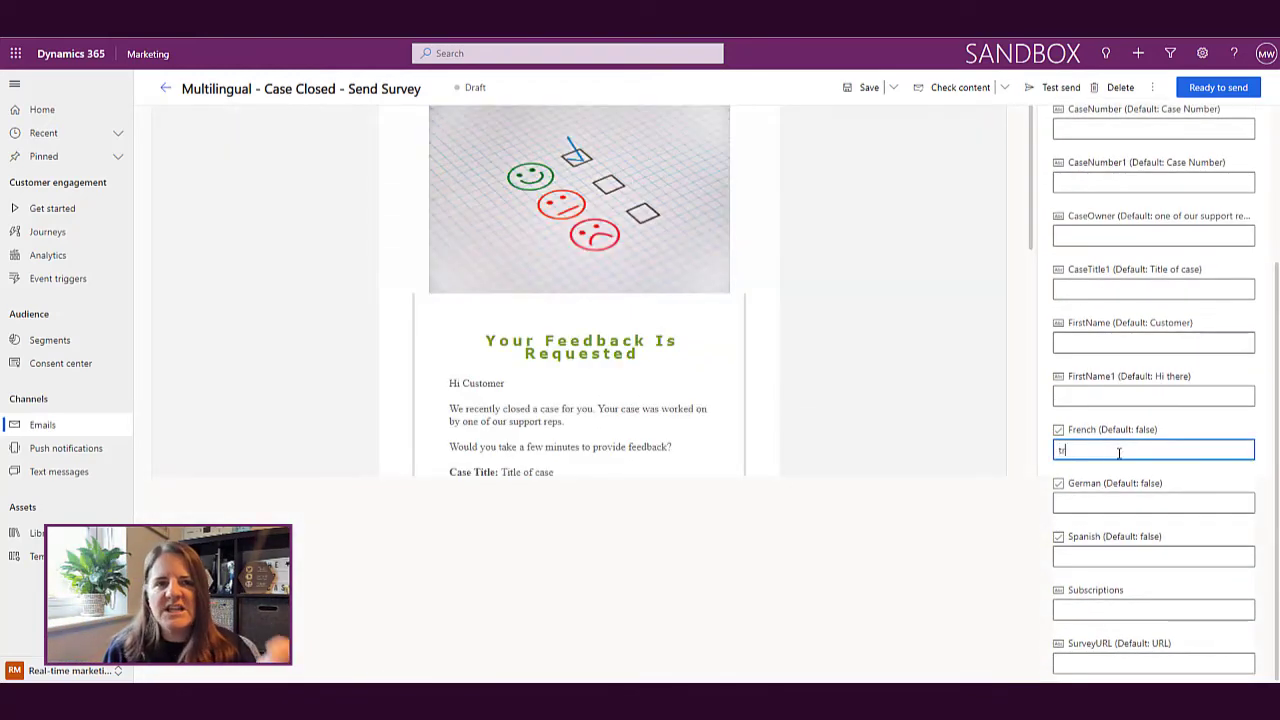
{"action": "type", "text": "ue"}
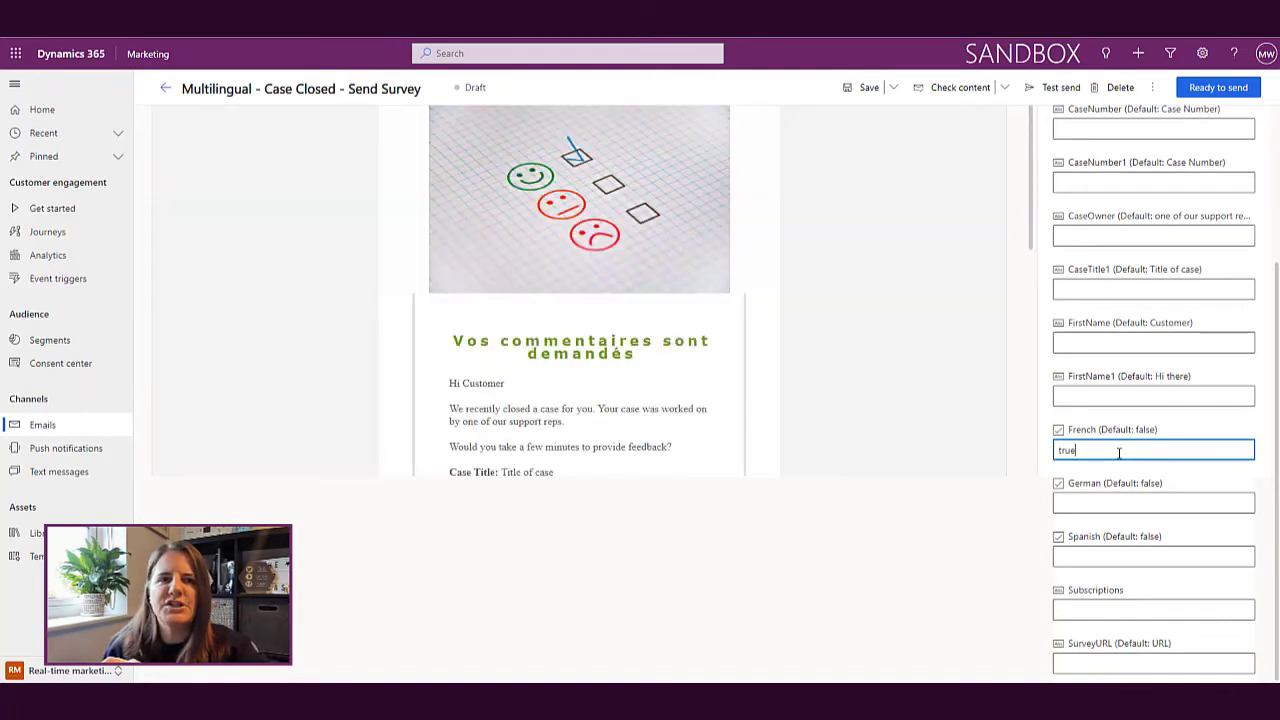
{"action": "left_click_drag", "start_coordinate": [1119, 453], "coordinate": [991, 451]}
{"action": "key", "text": "BackSpace"}
Step: Test German as true and clear it, then set the Spanish sample value to true
{"action": "left_click", "coordinate": [1105, 505]}
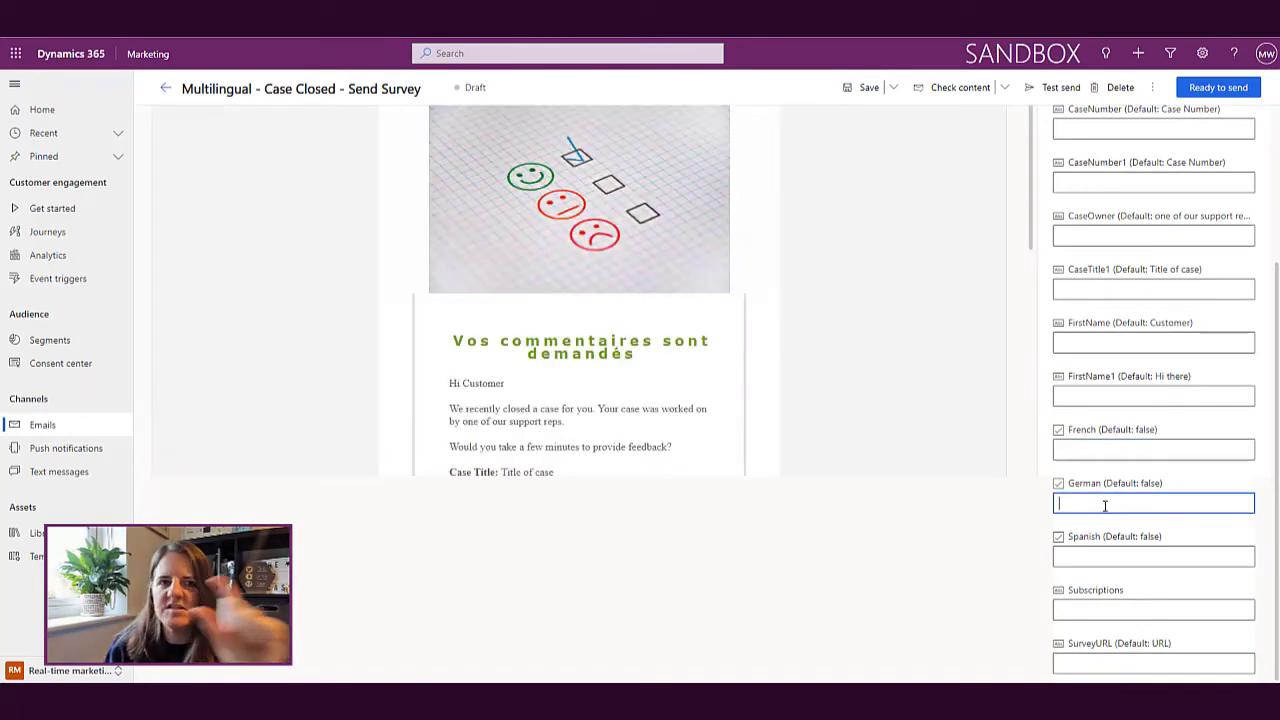
{"action": "type", "text": "true"}
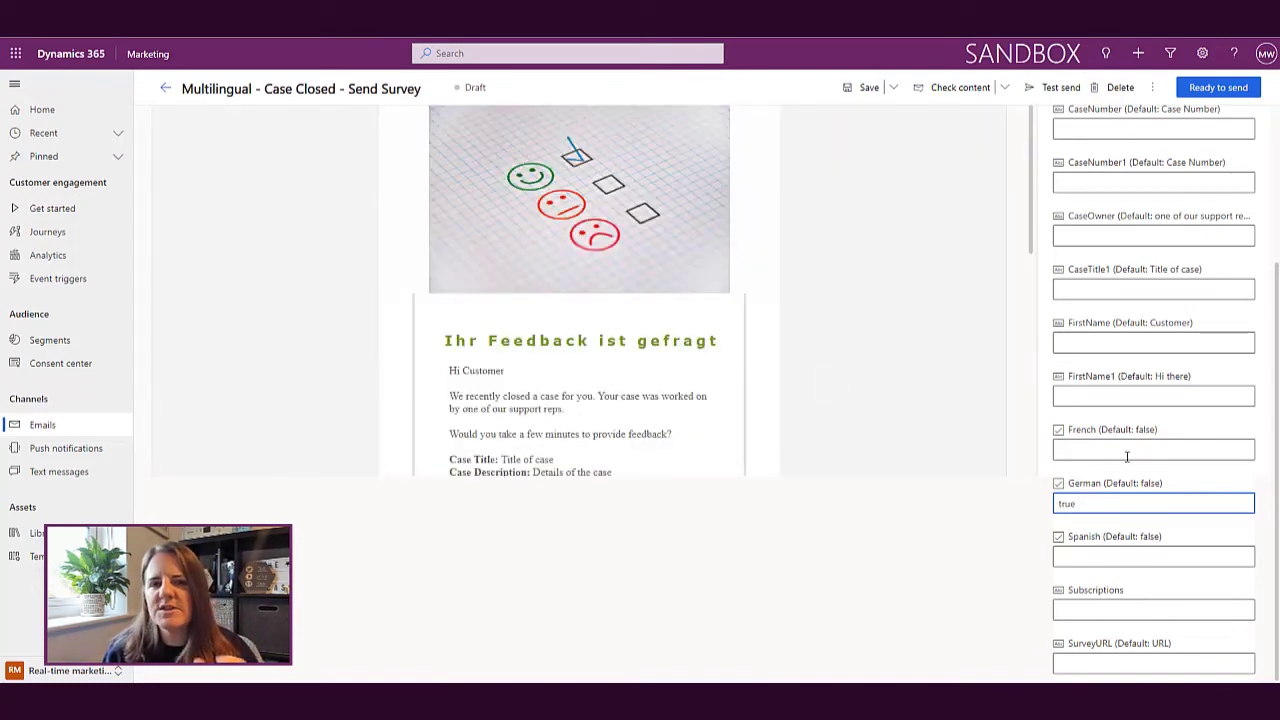
{"action": "left_click_drag", "start_coordinate": [1095, 500], "coordinate": [1018, 508]}
{"action": "key", "text": "BackSpace"}
{"action": "left_click", "coordinate": [1095, 558]}
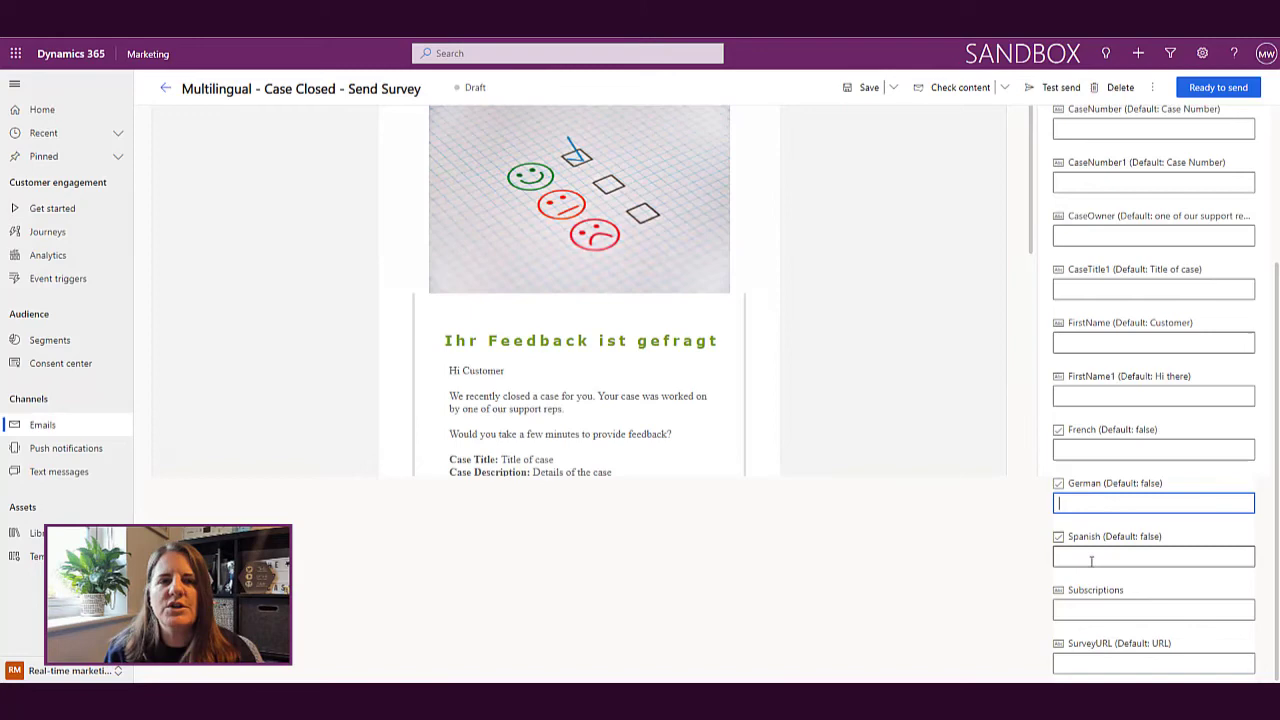
{"action": "type", "text": "true"}
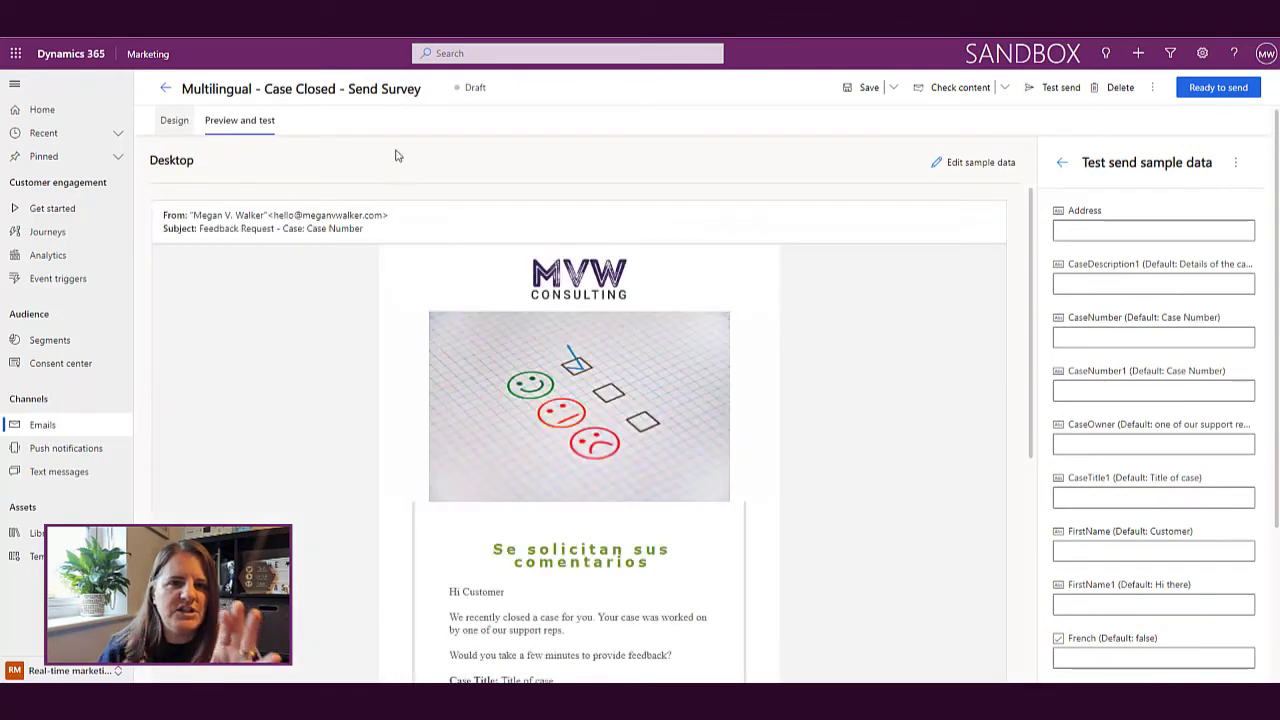
Step: Switch back to the email's Design view
{"action": "left_click", "coordinate": [178, 121]}
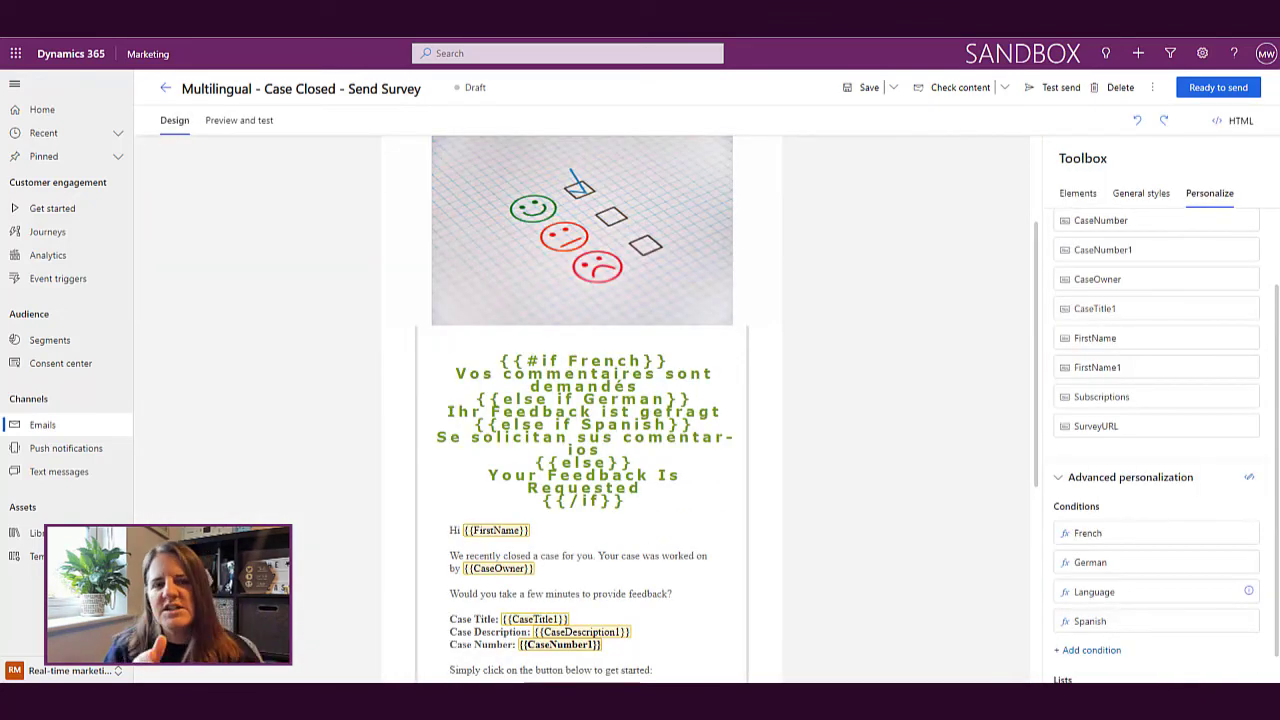